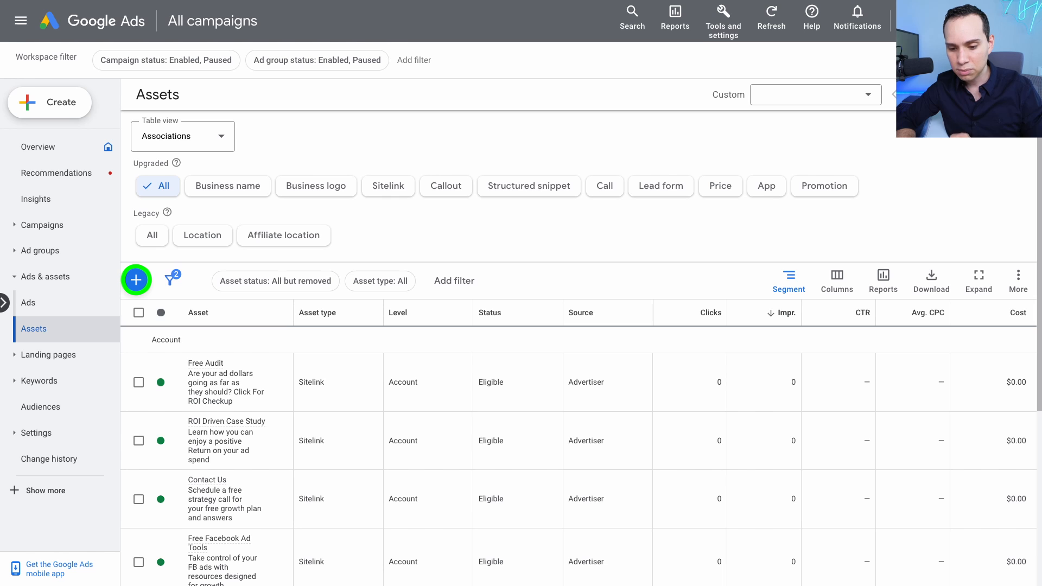
Step: Start a new lead form asset at the Account level and accept the lead form Terms of Service
left_click(136, 280)
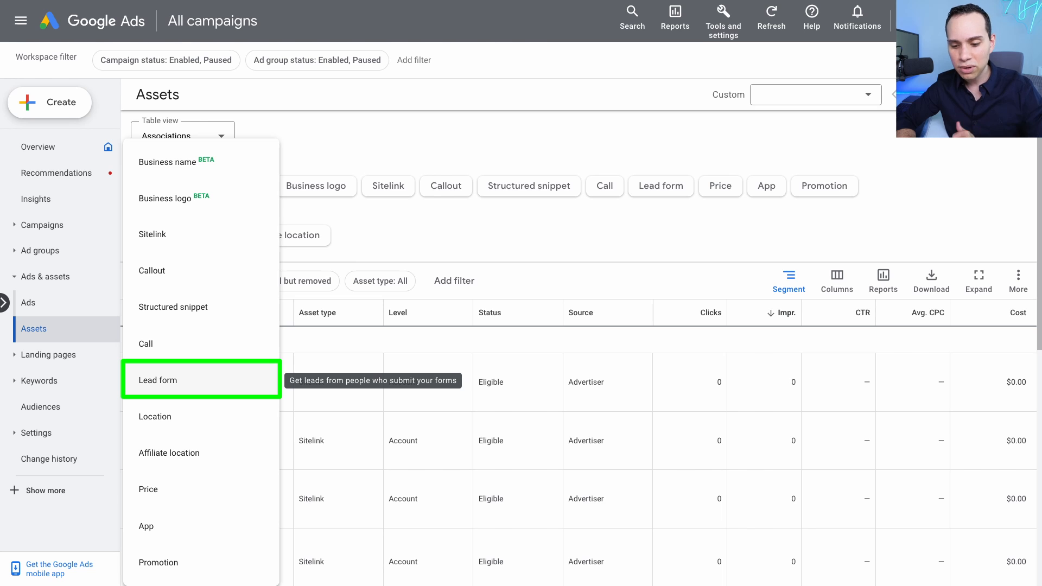
left_click(157, 380)
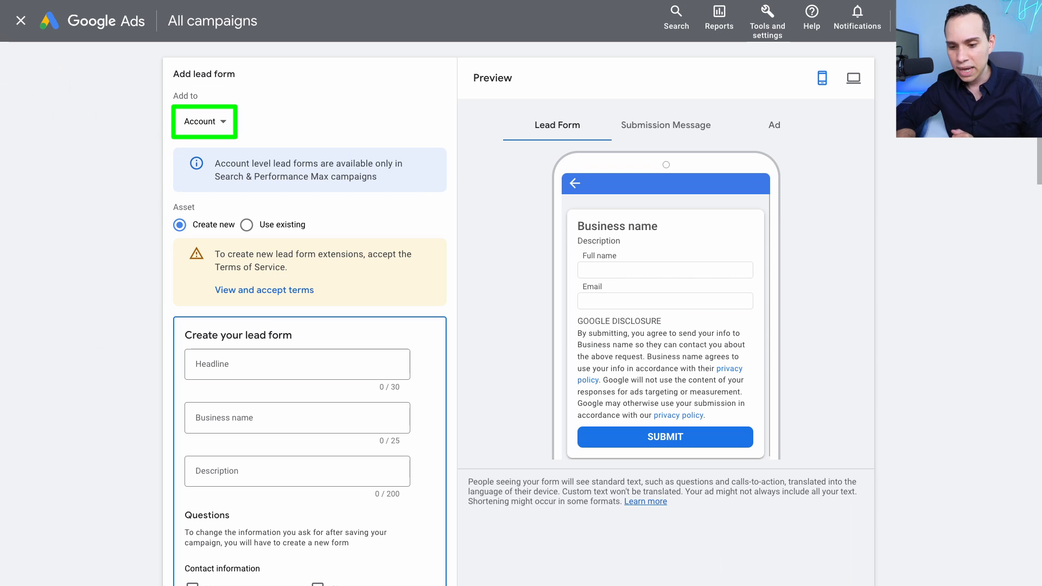
left_click(205, 122)
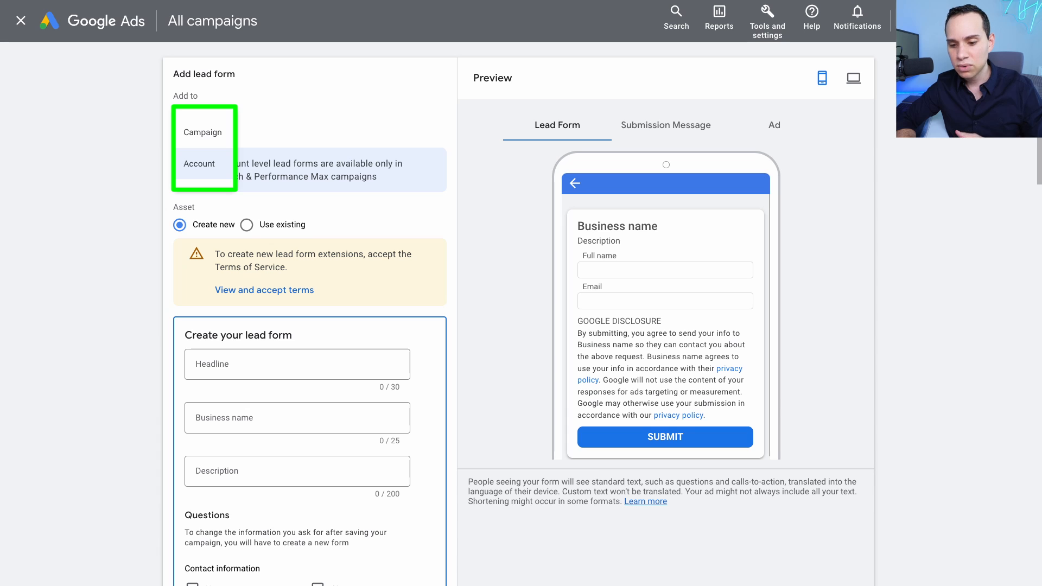
left_click(199, 164)
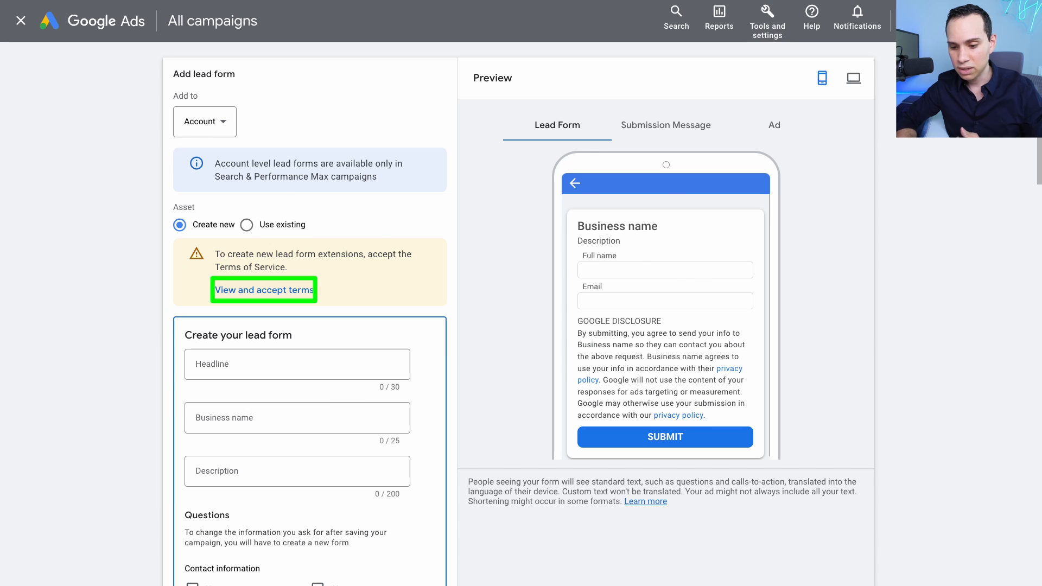
left_click(264, 290)
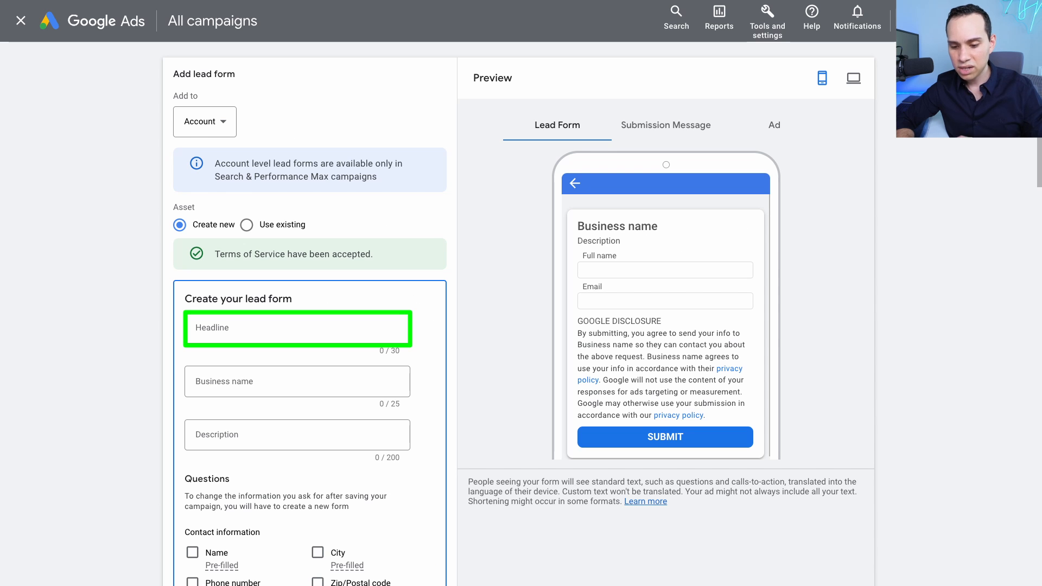
Step: Fill in headline "Free Facebook Ads Audit", business name "ACT Marketing" and a description offering a free roadmap to eliminate wasteful clicks and double leads on the same budget
scroll(310, 326, "down", 4)
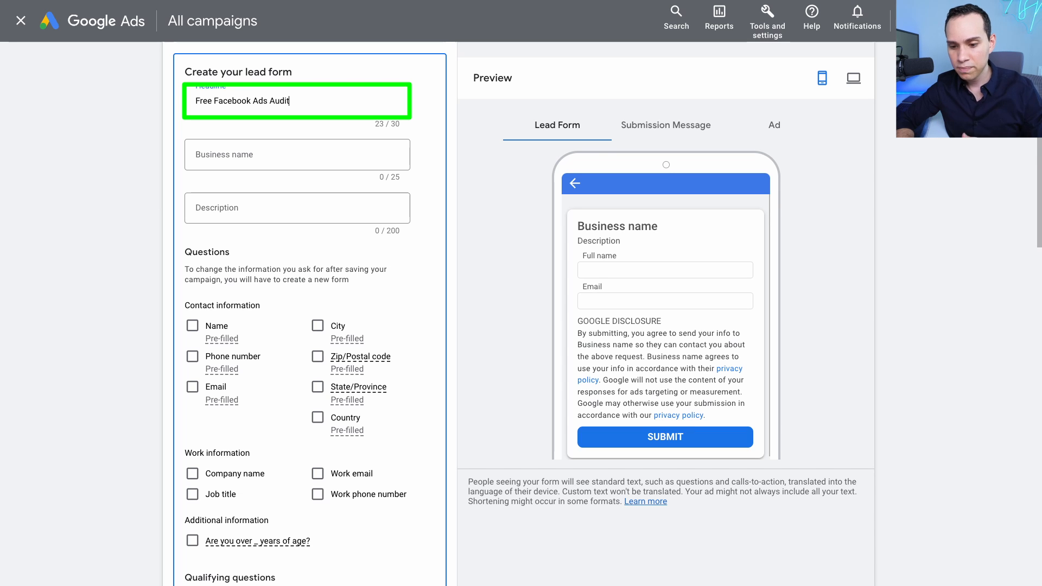
key("Tab")
type("ACT Marketing")
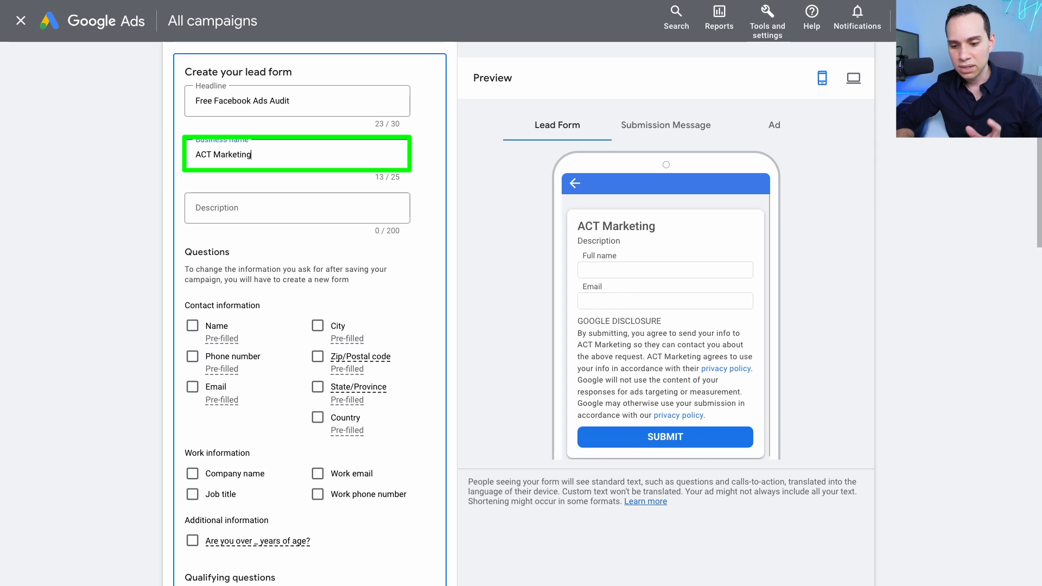
key("Tab")
type("Copy this roadmap to eliminate wasteful clicks and launch your own buyer campaigns so you can you can double your leads with the same budget you have now. Free access when you complete the form below.")
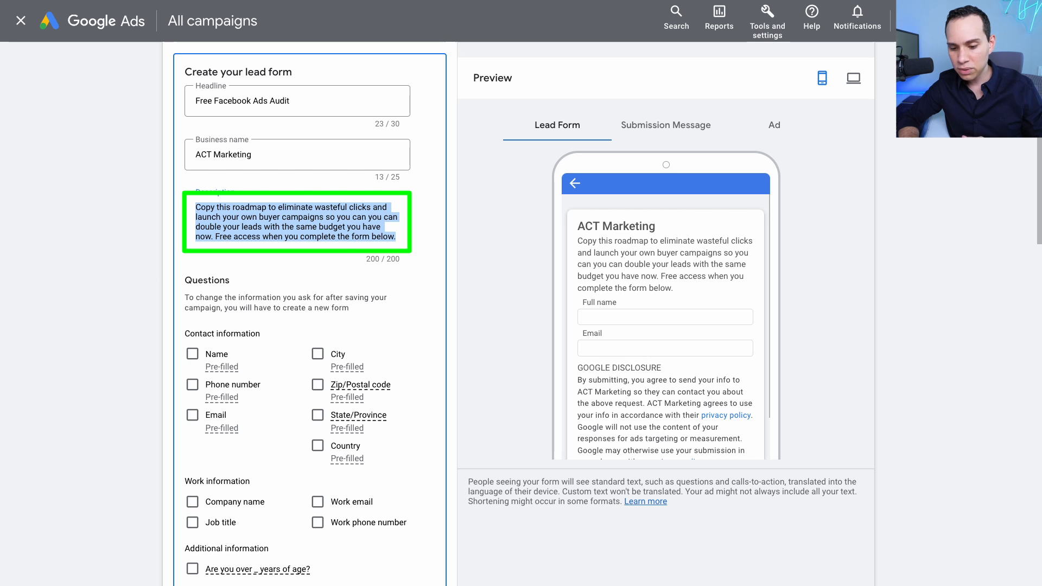
Step: Request Name as first name and last name, Phone number and Email as the form's contact information
left_click(192, 354)
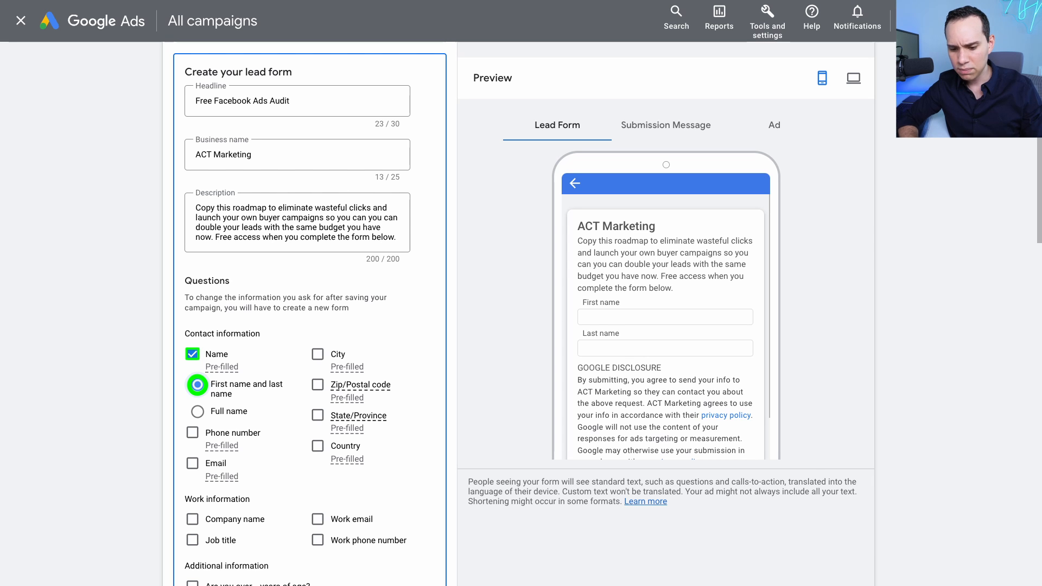
left_click(192, 432)
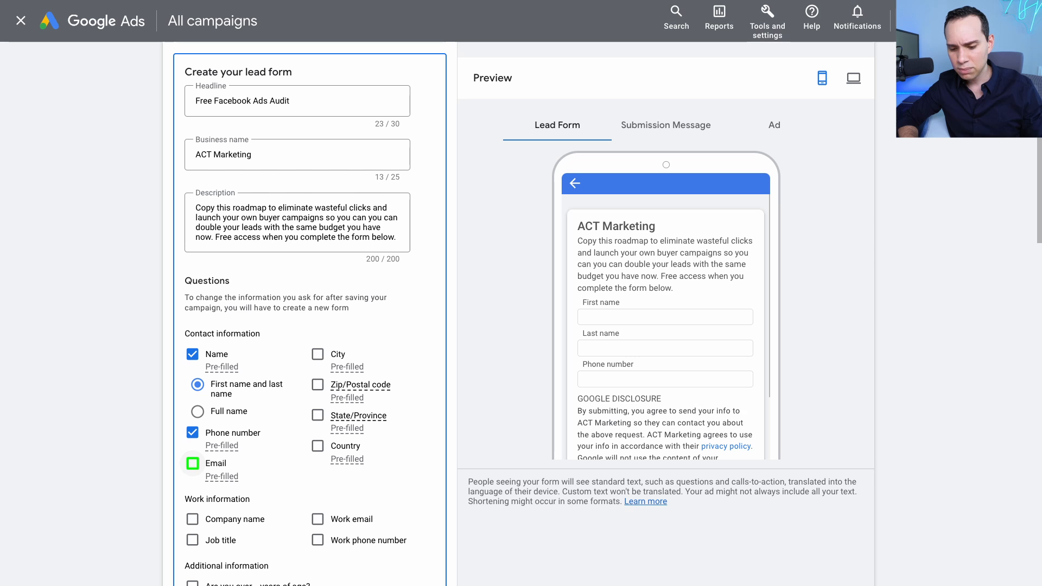
left_click(192, 463)
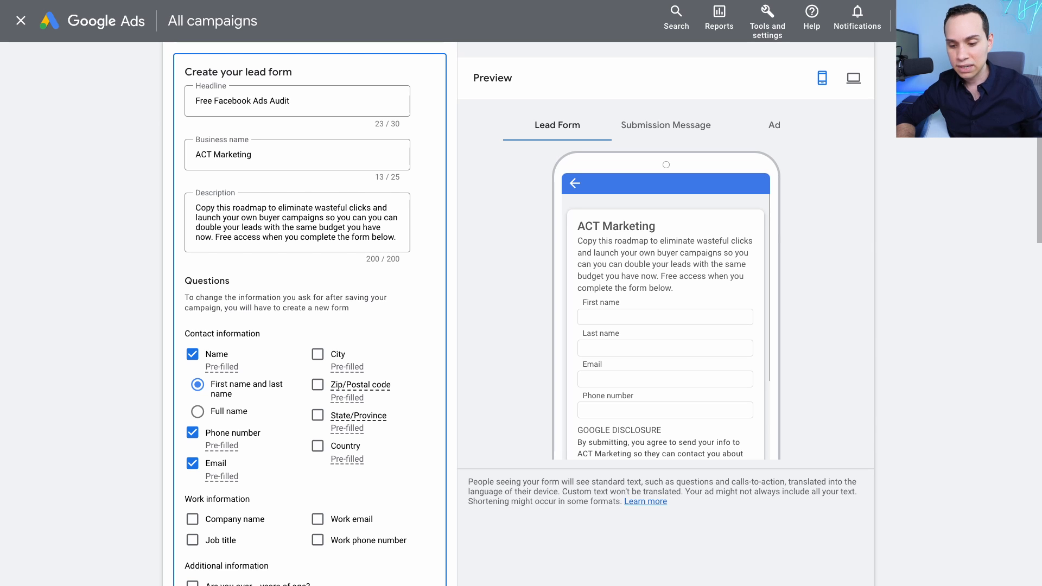
Step: Examine the available qualifying questions under New questions, Auto, Business, Education and General
scroll(310, 314, "down", 5)
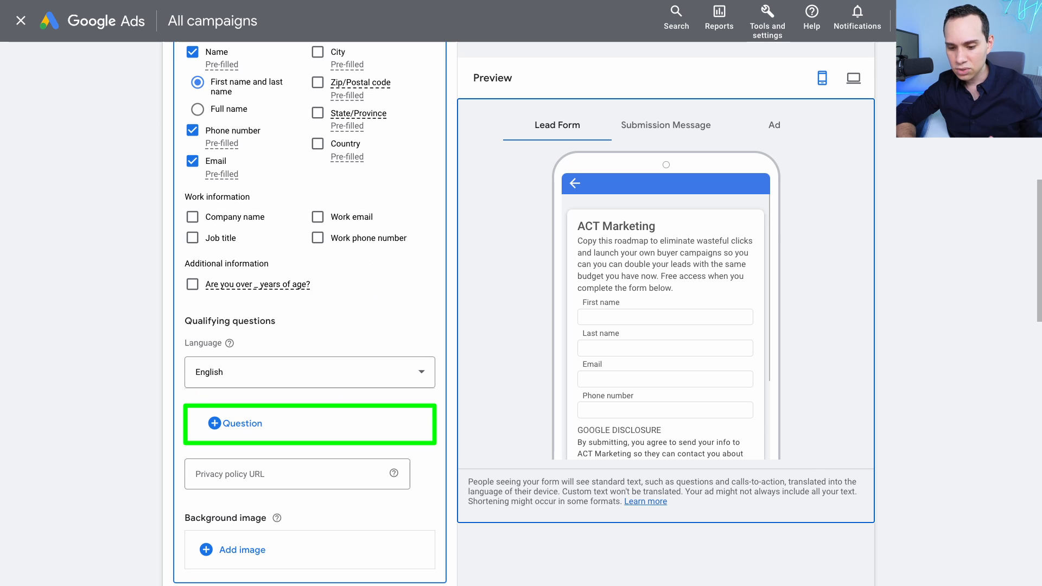
left_click(235, 424)
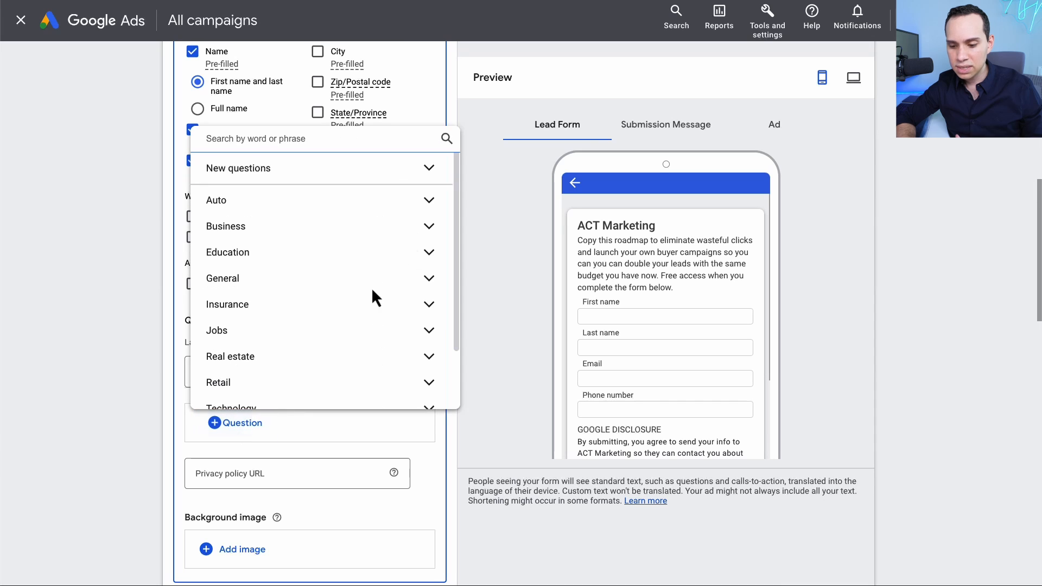
left_click(438, 175)
scroll(429, 211, "down", 5)
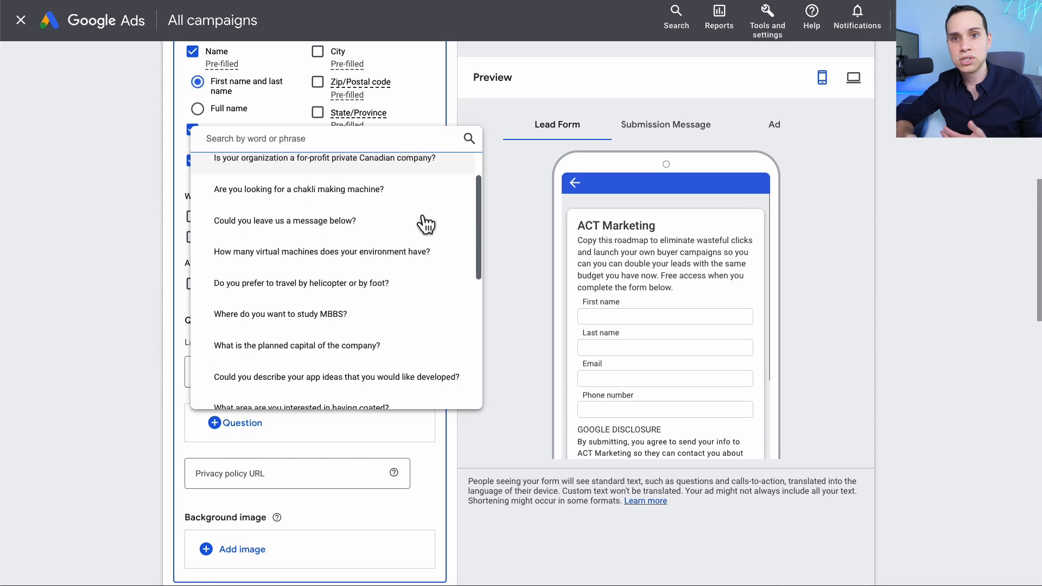
scroll(423, 218, "down", 3)
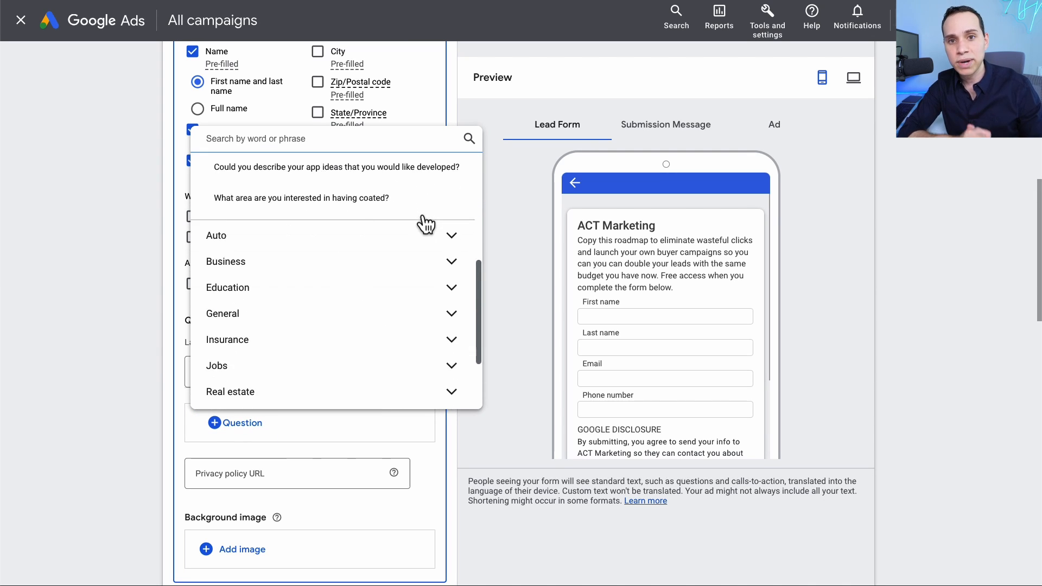
left_click(437, 233)
scroll(439, 239, "down", 6)
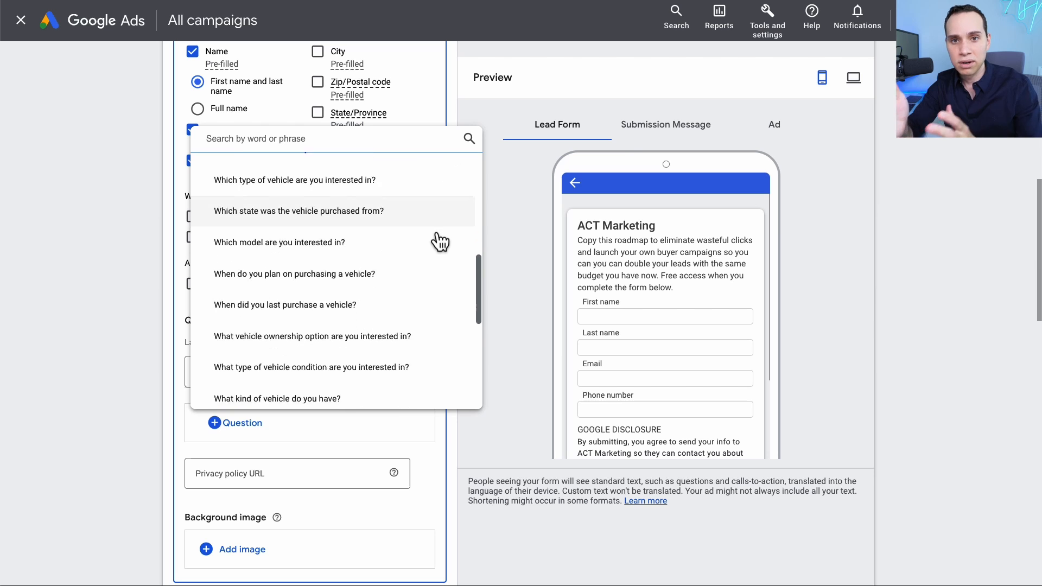
left_click(432, 267)
scroll(432, 270, "down", 3)
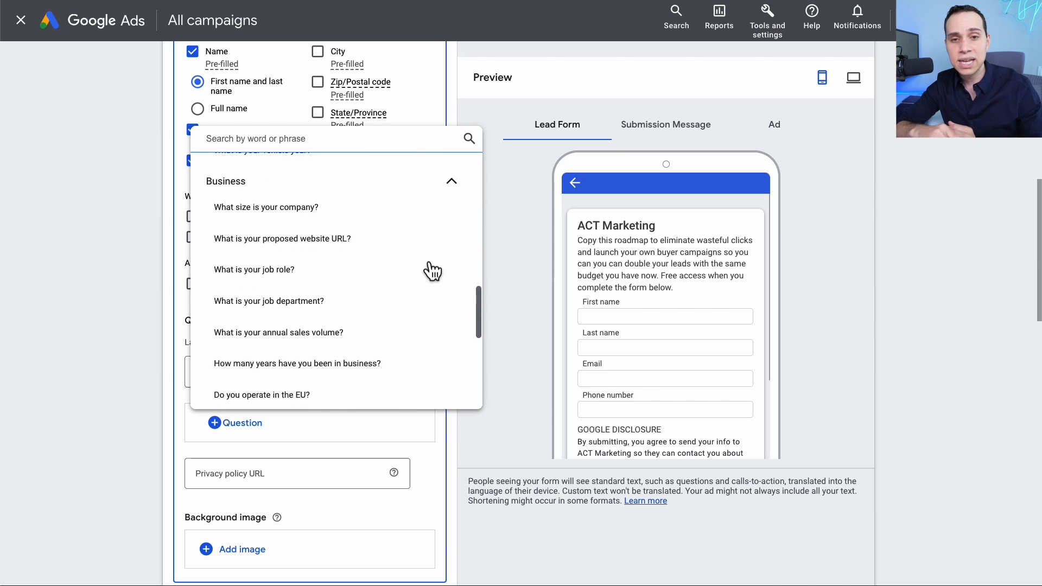
scroll(433, 270, "down", 3)
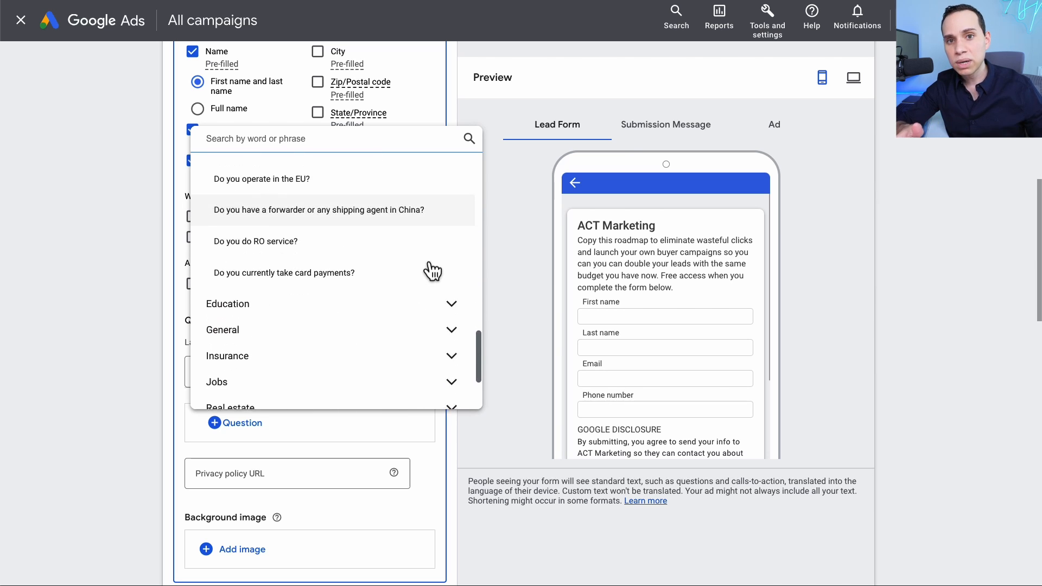
left_click(433, 254)
scroll(433, 258, "down", 4)
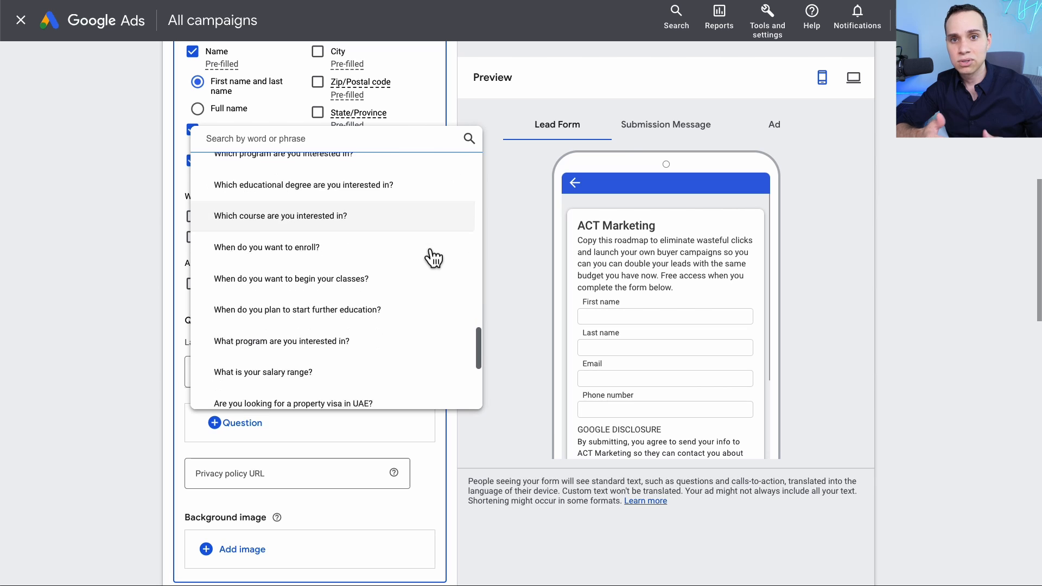
scroll(429, 258, "down", 2)
left_click(430, 272)
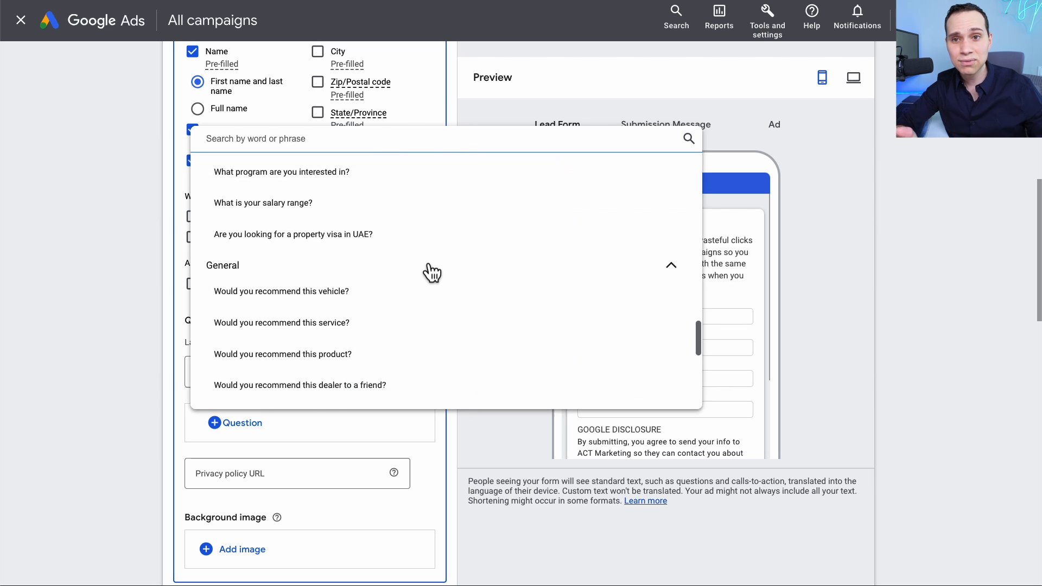
scroll(432, 272, "down", 2)
scroll(431, 274, "down", 5)
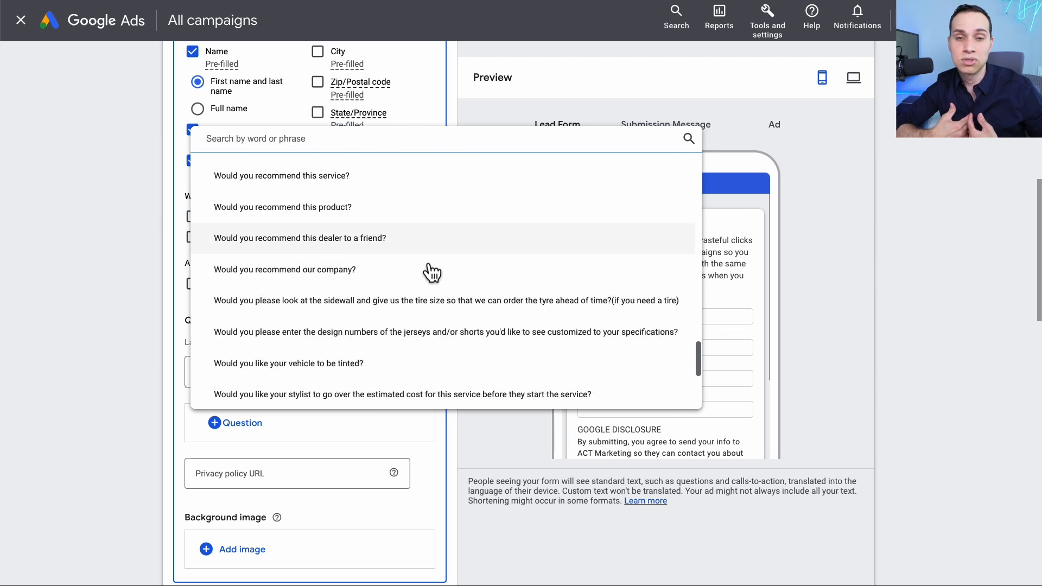
Step: Review the suggested qualifying questions for Insurance, Jobs, Real estate, Retail, Technology, Transportation and Travel
left_click(418, 297)
scroll(415, 295, "down", 2)
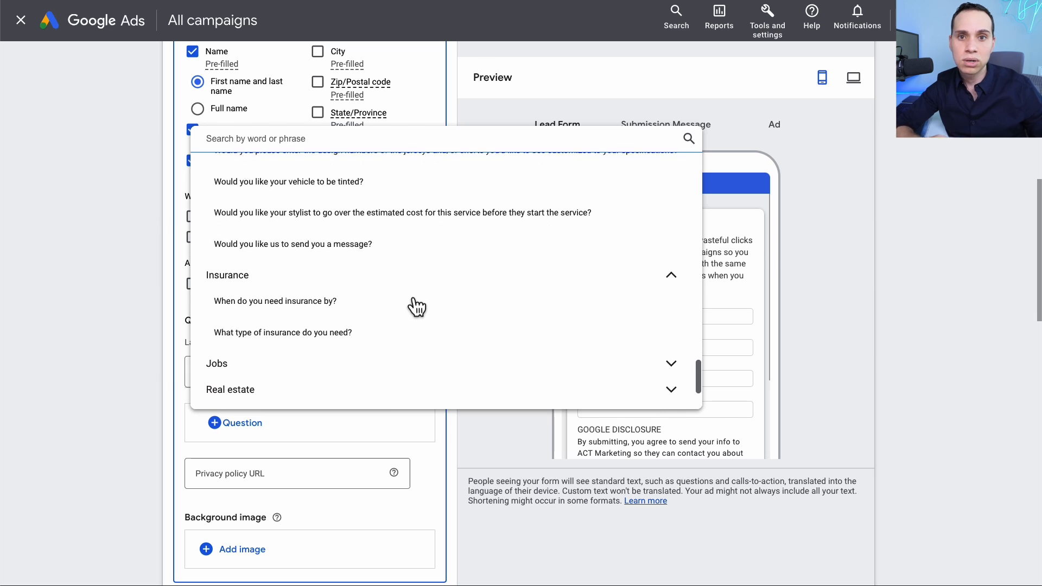
scroll(416, 288, "down", 1)
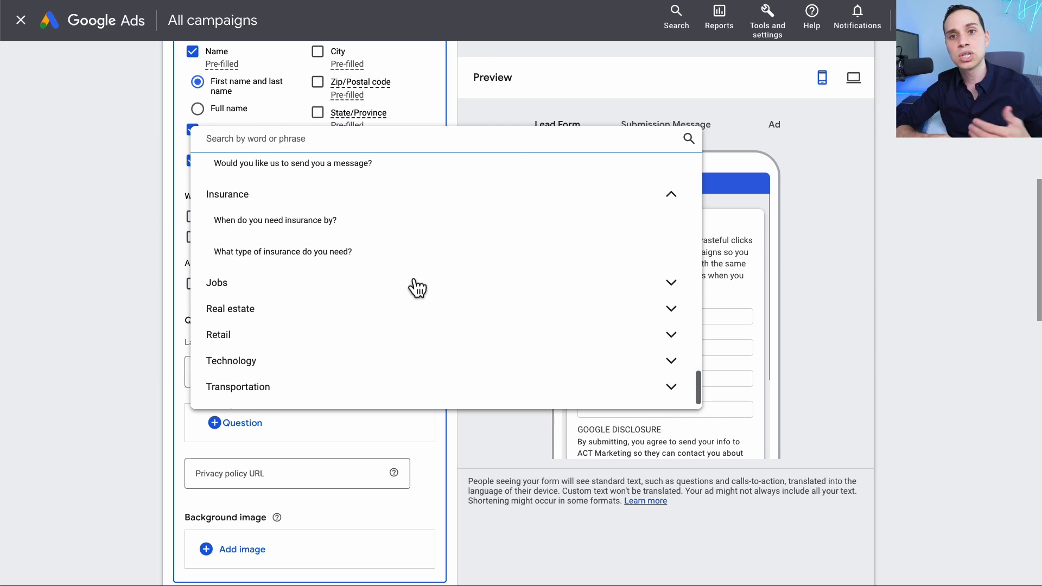
left_click(416, 288)
scroll(416, 288, "down", 2)
scroll(415, 288, "down", 1)
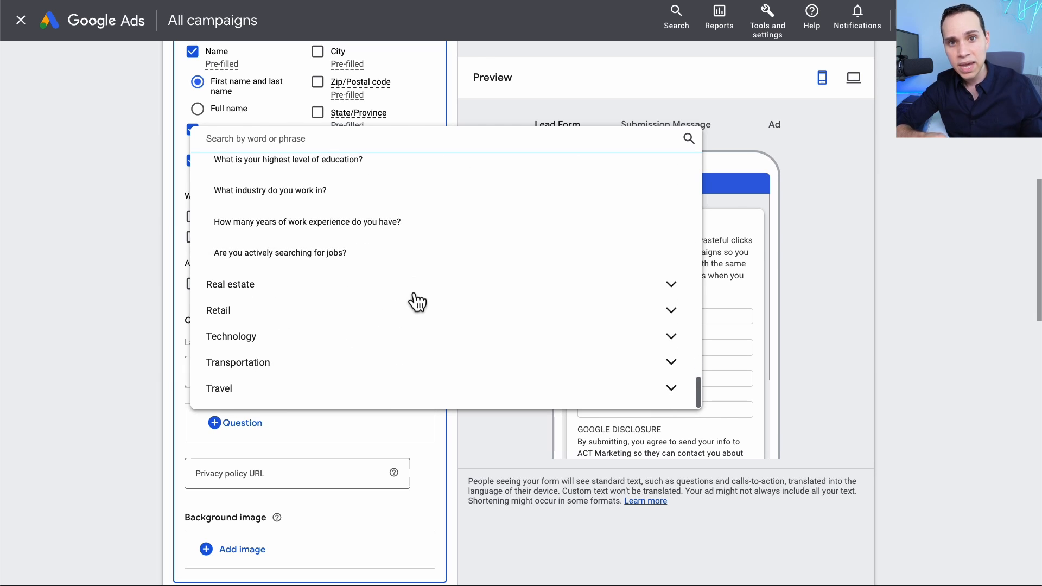
left_click(416, 294)
scroll(416, 300, "down", 2)
scroll(417, 301, "down", 5)
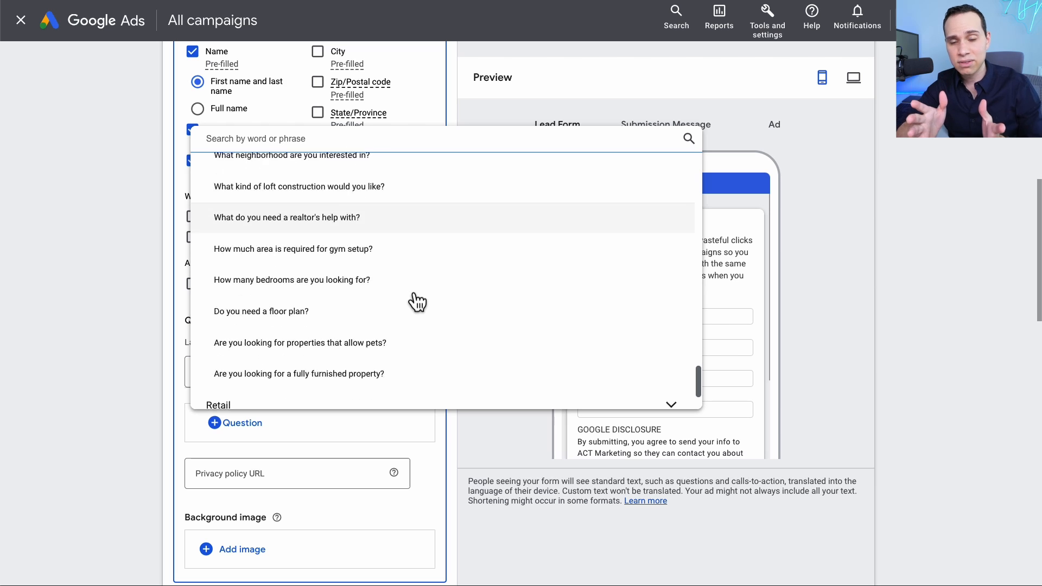
left_click(419, 315)
scroll(424, 319, "down", 5)
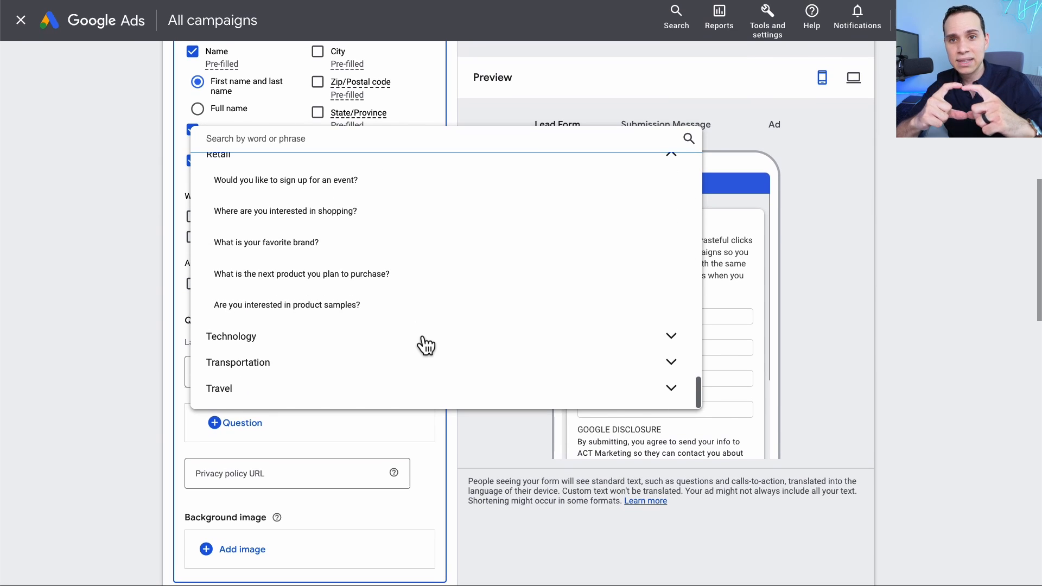
left_click(426, 342)
scroll(427, 347, "down", 2)
scroll(467, 303, "down", 1)
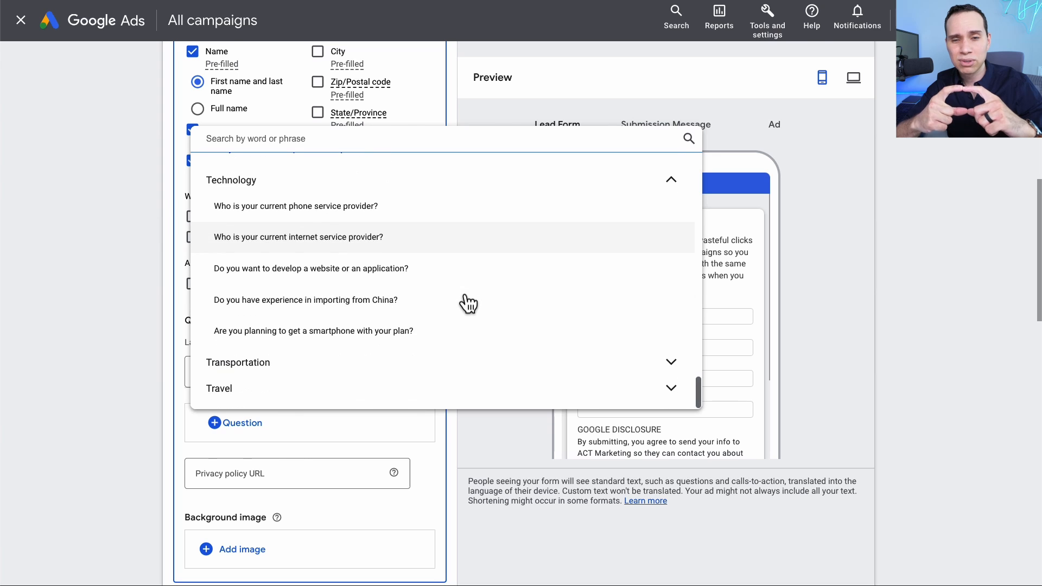
left_click(456, 370)
scroll(482, 356, "down", 1)
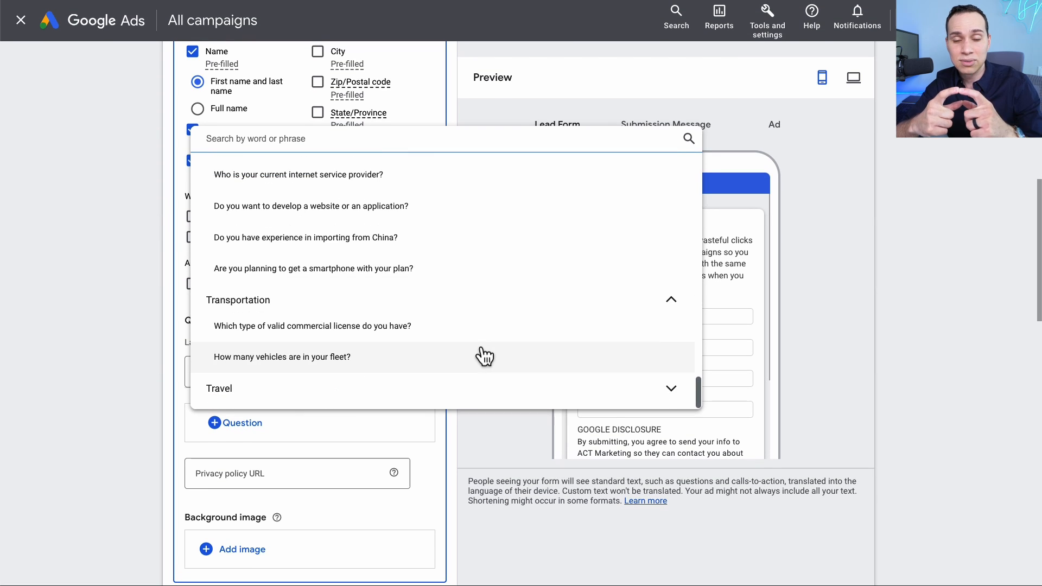
left_click(474, 398)
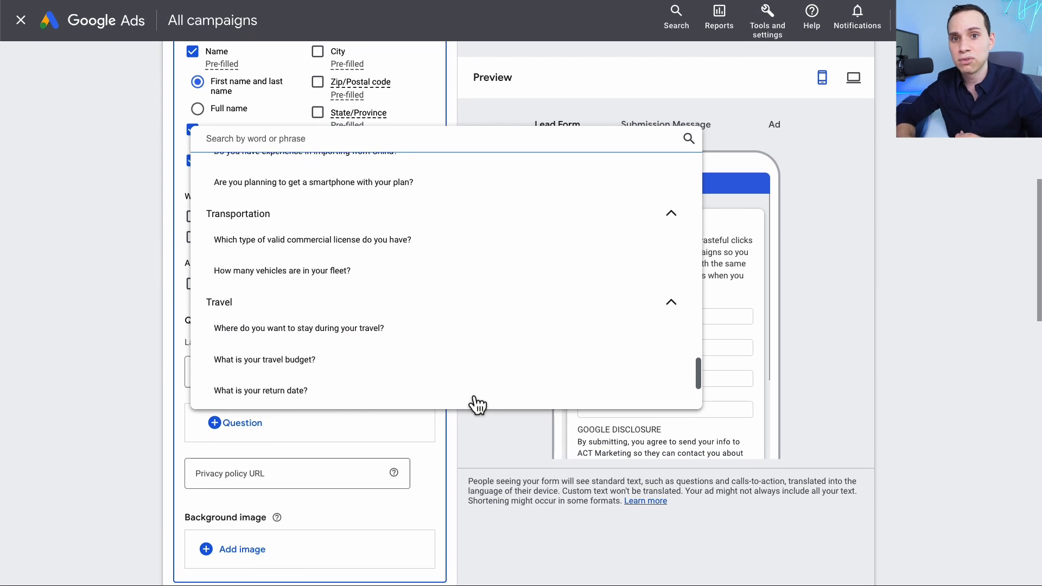
scroll(475, 398, "down", 2)
scroll(476, 404, "down", 2)
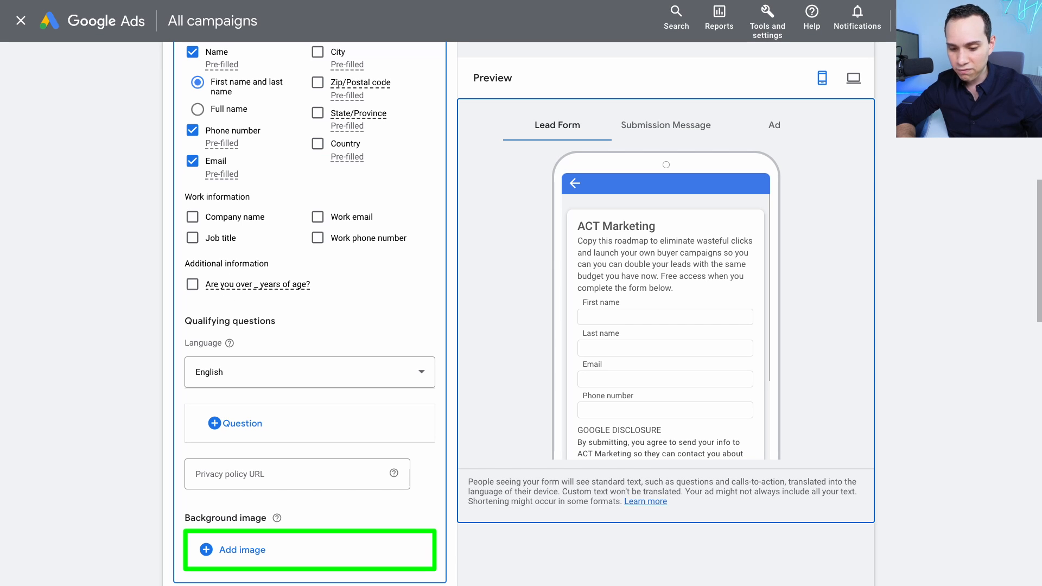
Step: Enter the site's privacy policy URL and add the computer file "3.1.2 - TUBE3|1.1- Lead Form Image1 .png" as the form's background image
left_click(294, 474)
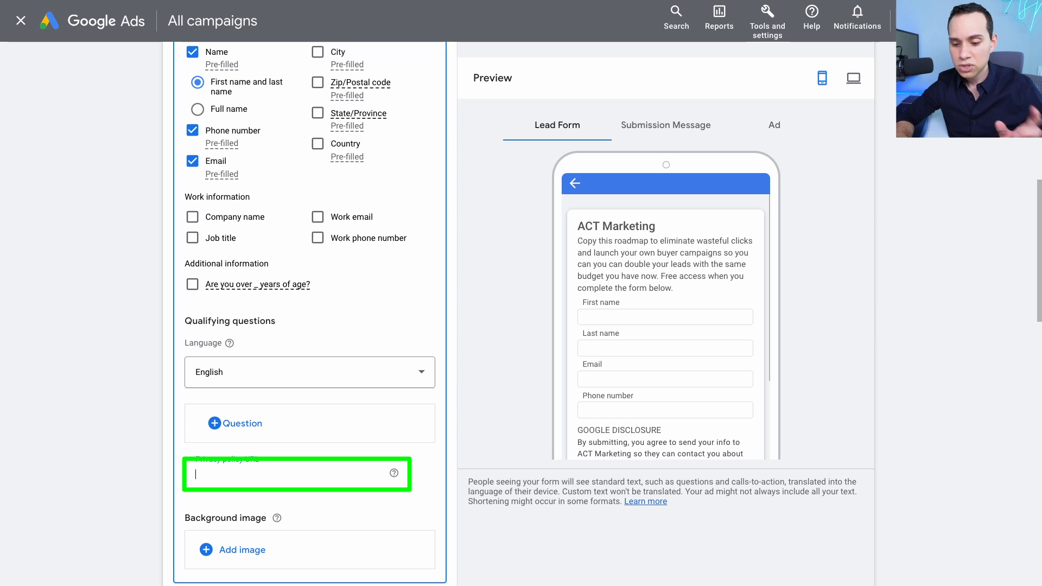
type("https://jasonwhaling.com/privacy-policy/")
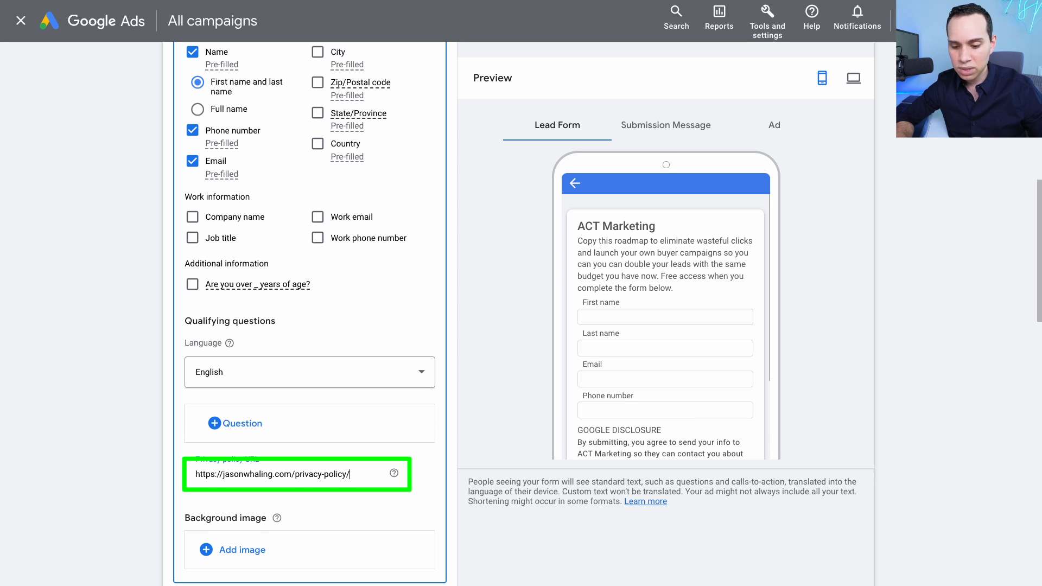
left_click(242, 549)
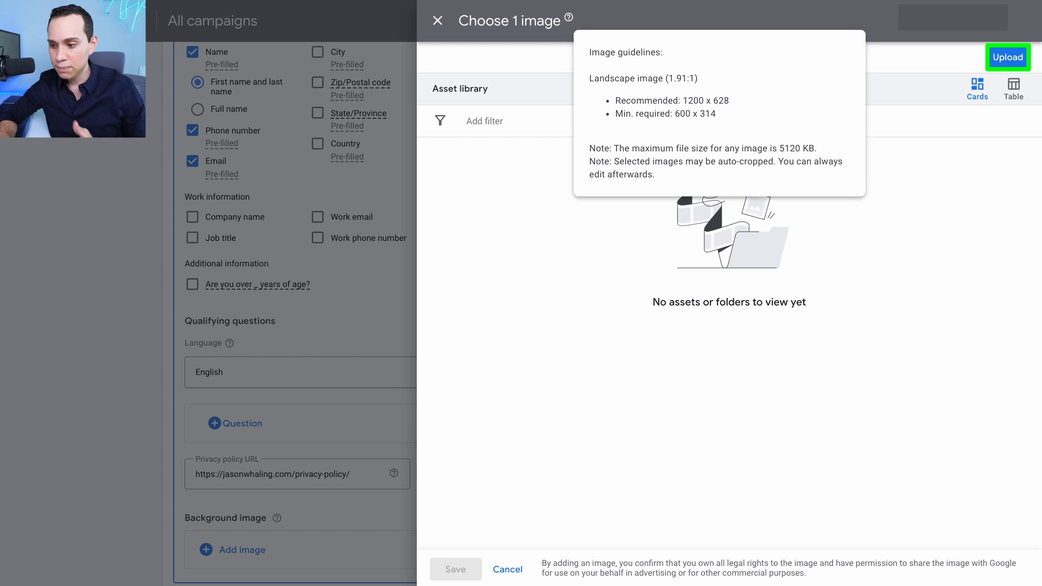
left_click(1008, 57)
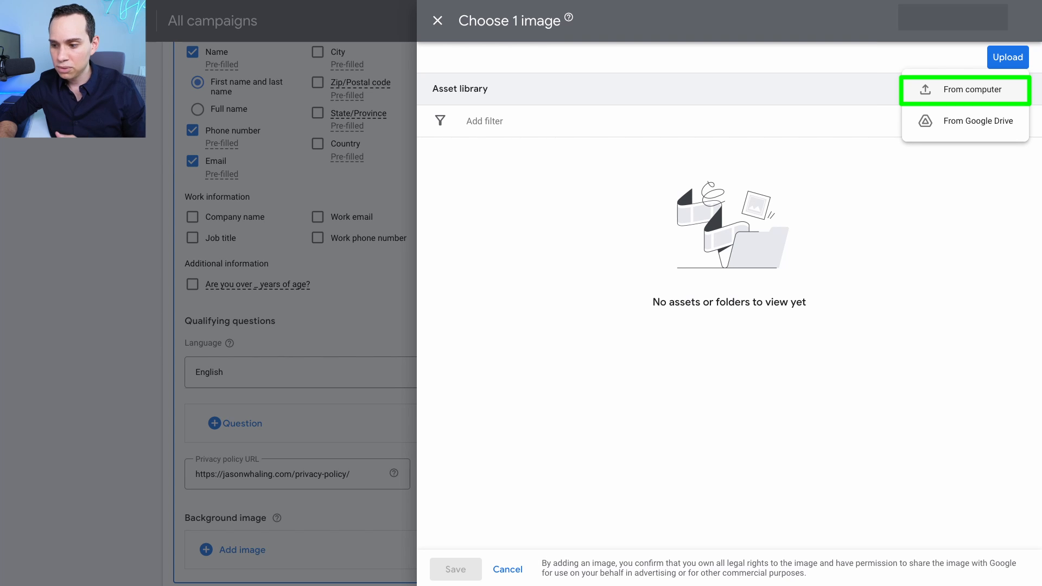
left_click(972, 90)
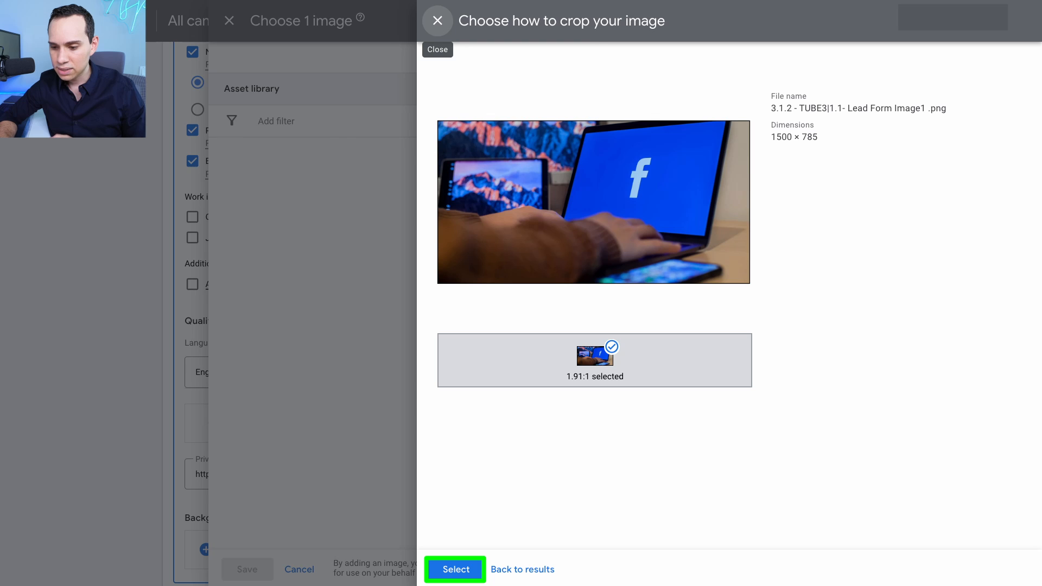
left_click(455, 569)
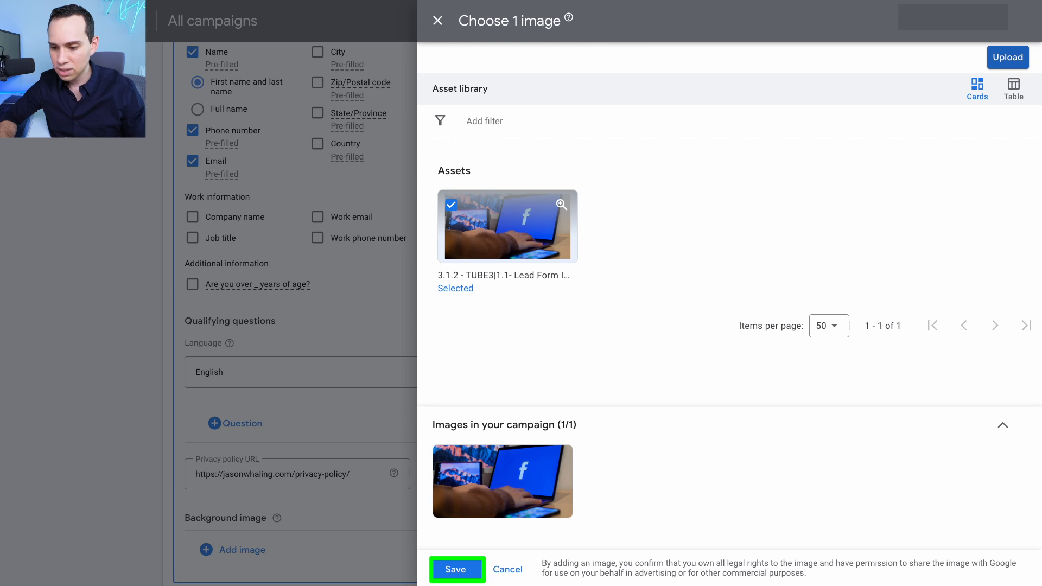
left_click(455, 569)
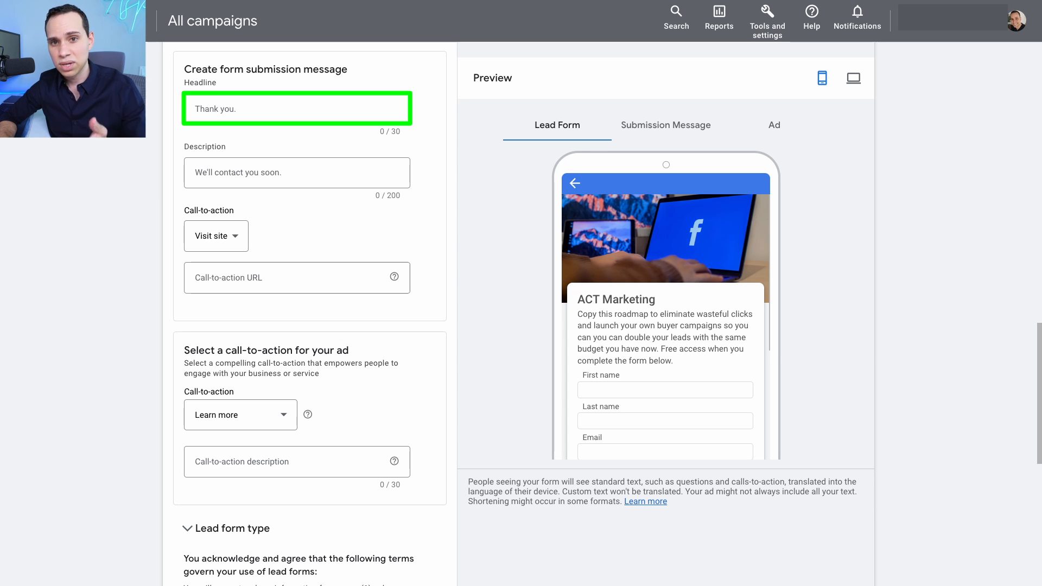
Step: Create the submission message with headline "CONFIRMED! Check Your Inbox", a description promoting the insider training, and a Learn more call-to-action linking to playbooks.actmarketing.io
left_click(297, 109)
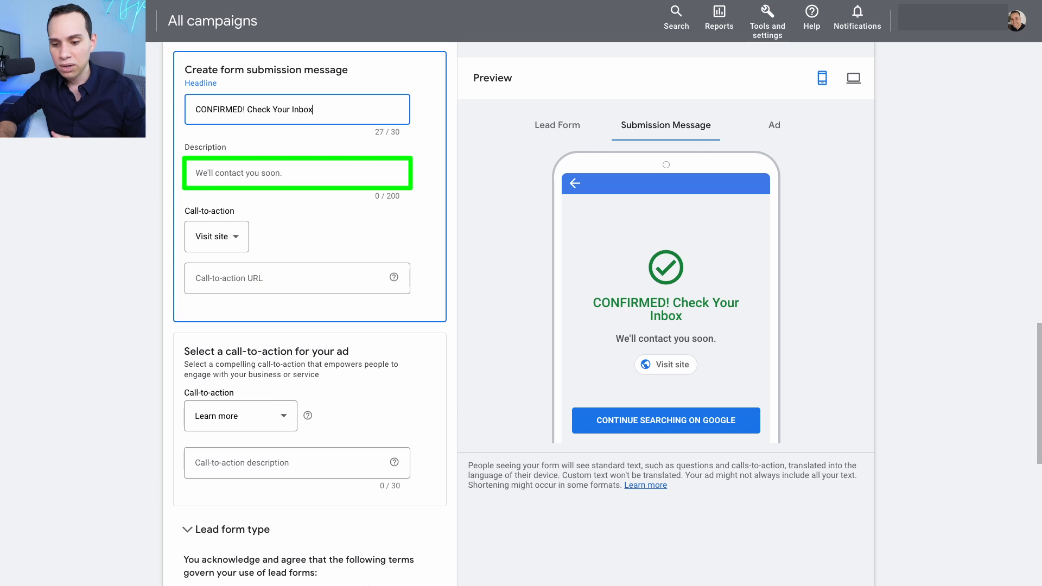
key("Tab")
type("Your Audit is on the way in the next 5 Minutes. Right now watch this insider training to get the most out of your audit. Click Learn More Now.")
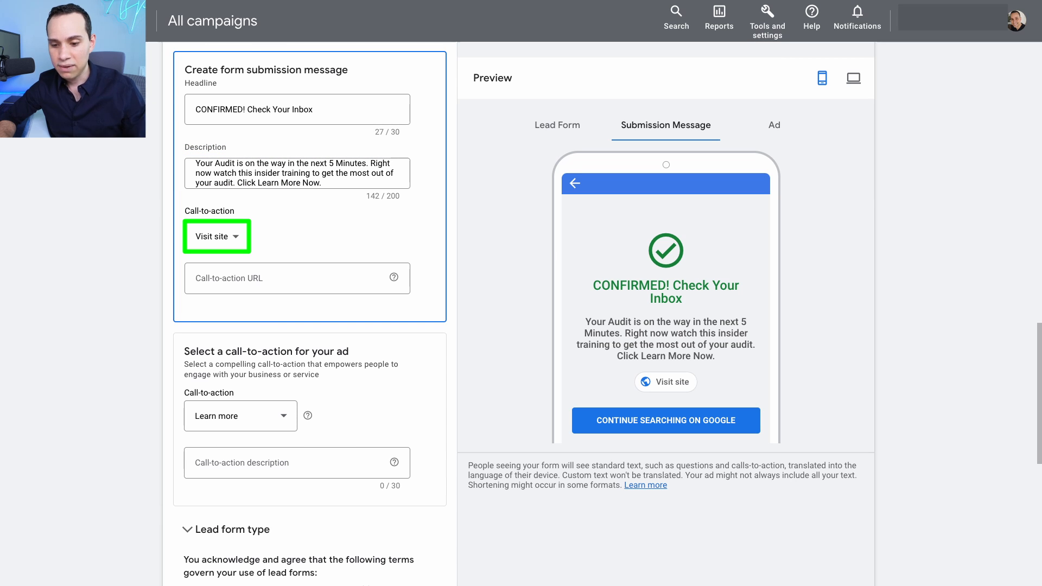
left_click(217, 237)
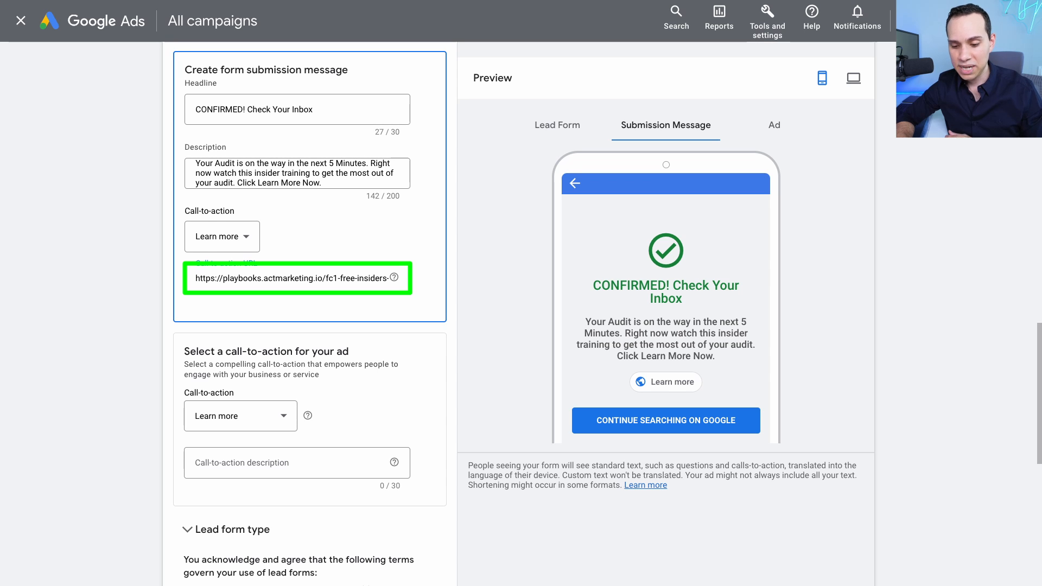
Step: Set the ad's call-to-action to Download with description "Facebook Ads Audit", and show the lead form type options
scroll(310, 313, "up", 1)
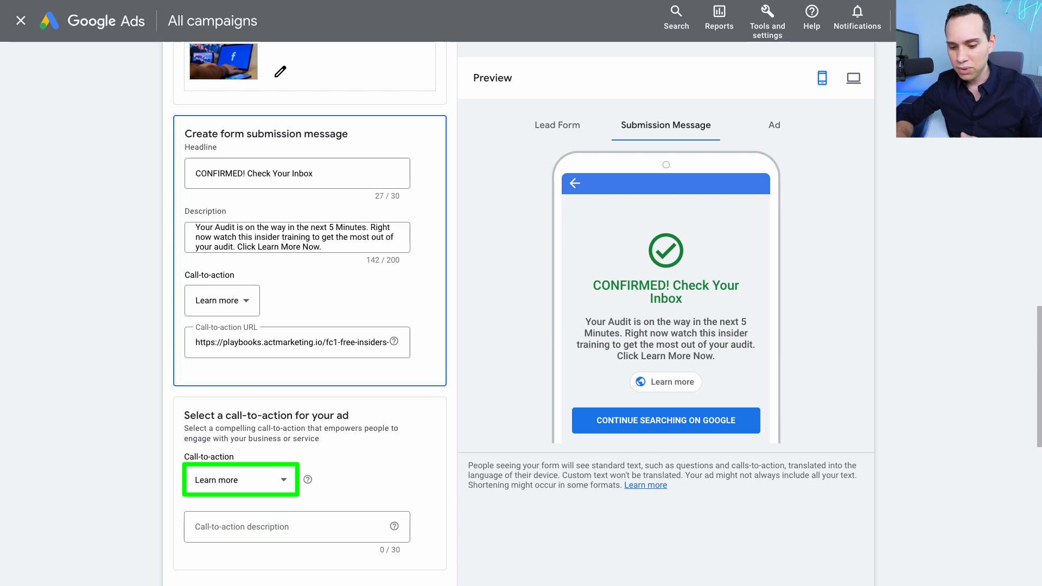
left_click(241, 480)
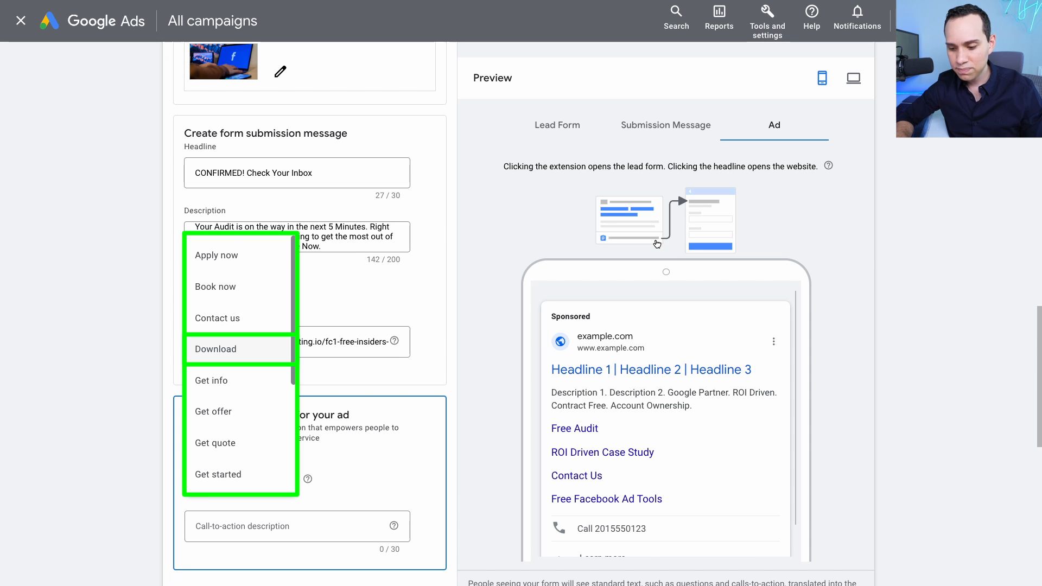
left_click(216, 349)
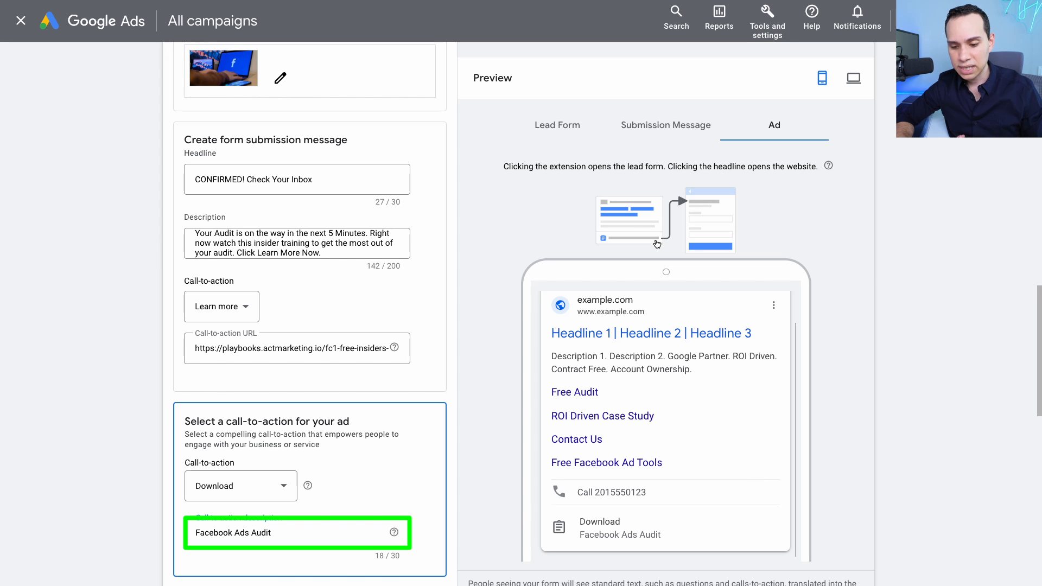
scroll(310, 217, "down", 7)
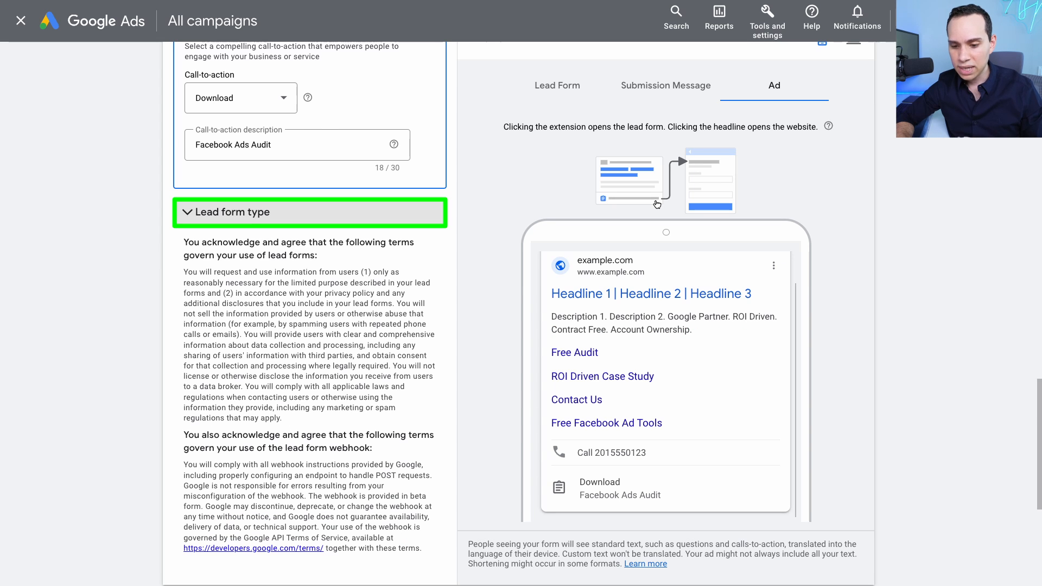
left_click(309, 212)
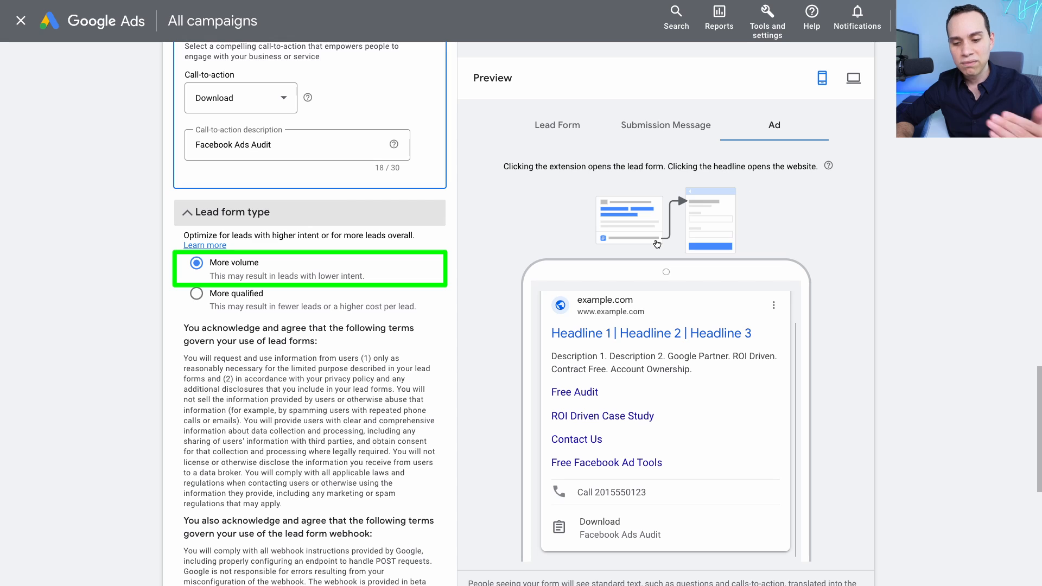
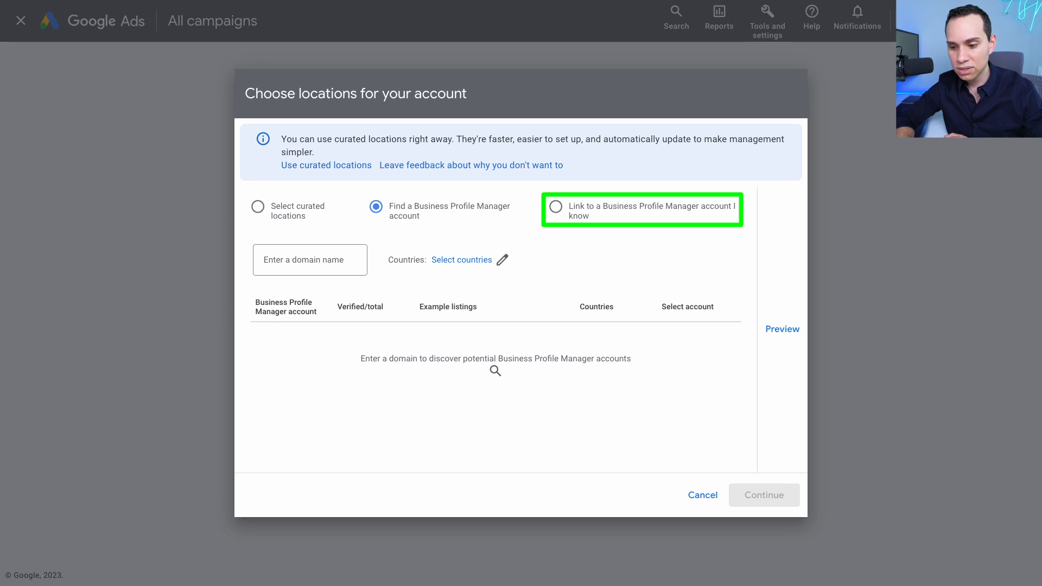
Step: Filter the account's assets to the legacy Location type
key("Right")
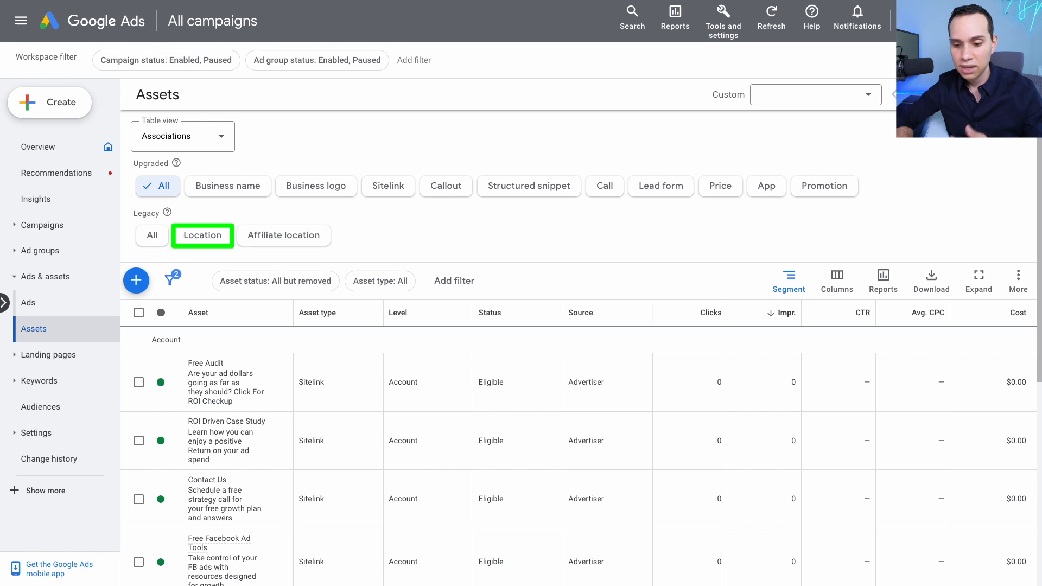
left_click(202, 235)
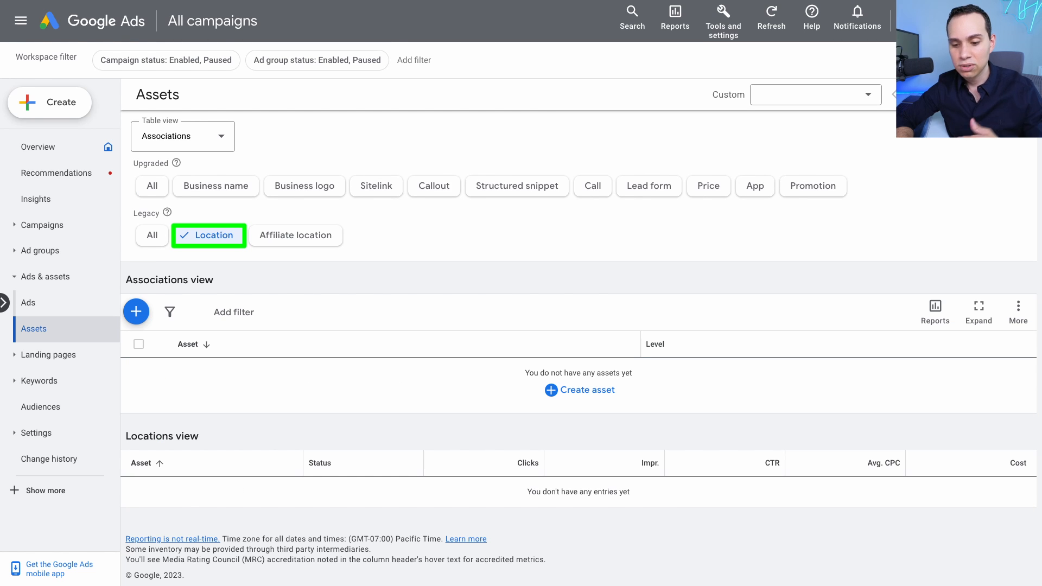
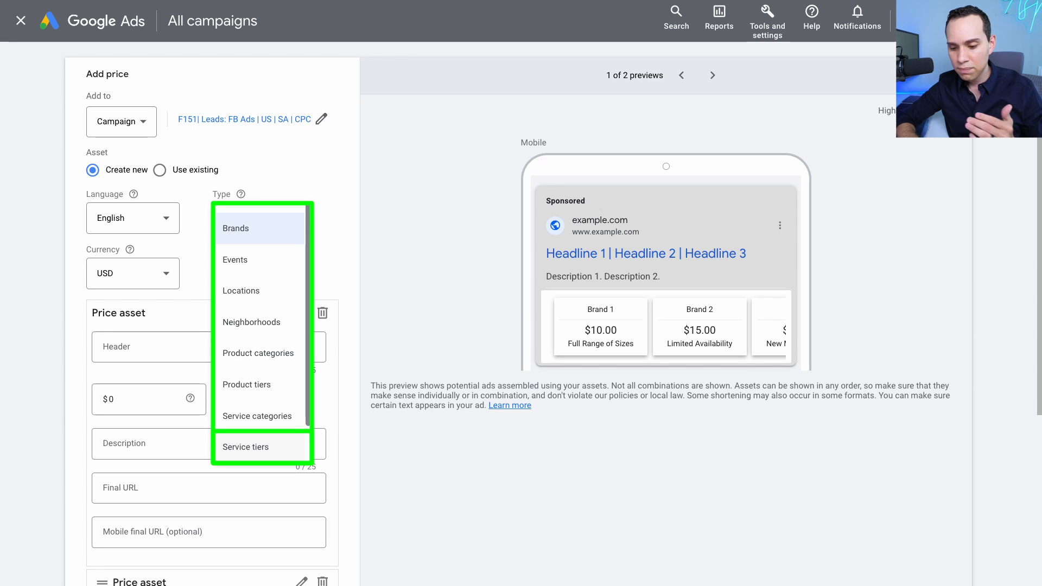
Step: Configure the price asset as Service tiers with qualifier From, offering "Facebook Ads Optimization" at $495 per month, described as "Professional Management"
left_click(246, 447)
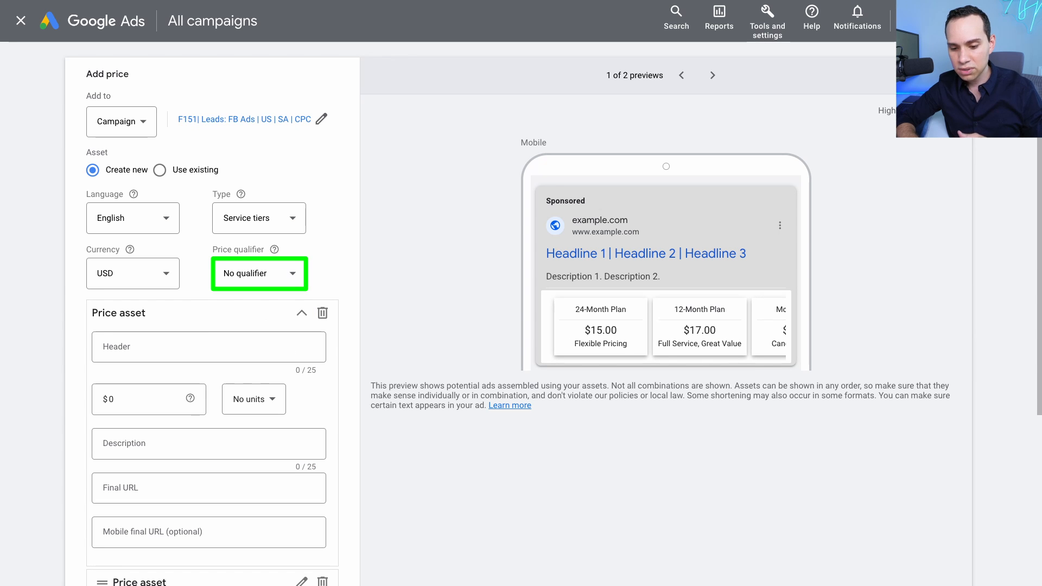
left_click(259, 274)
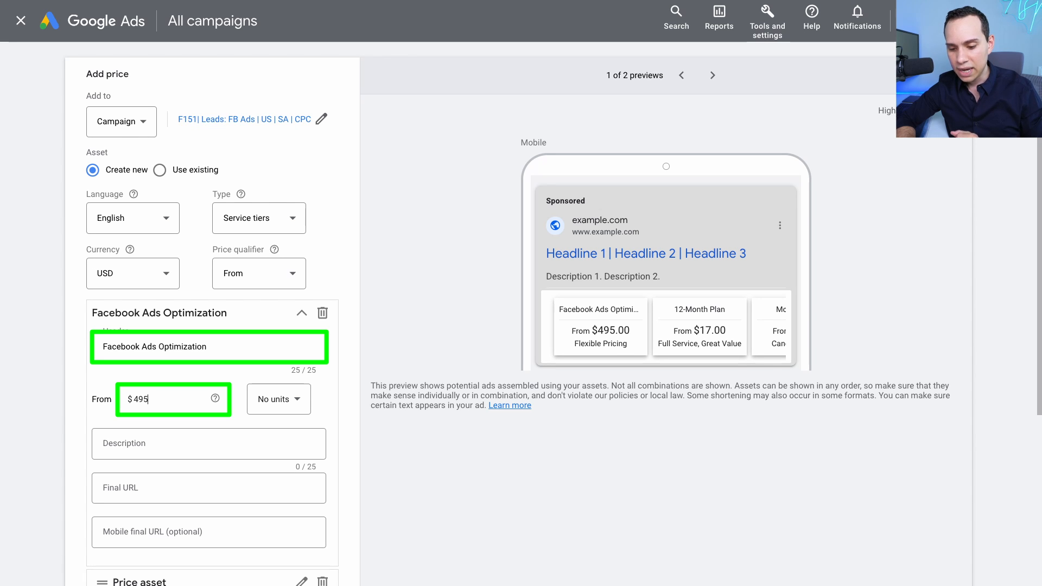
left_click(279, 399)
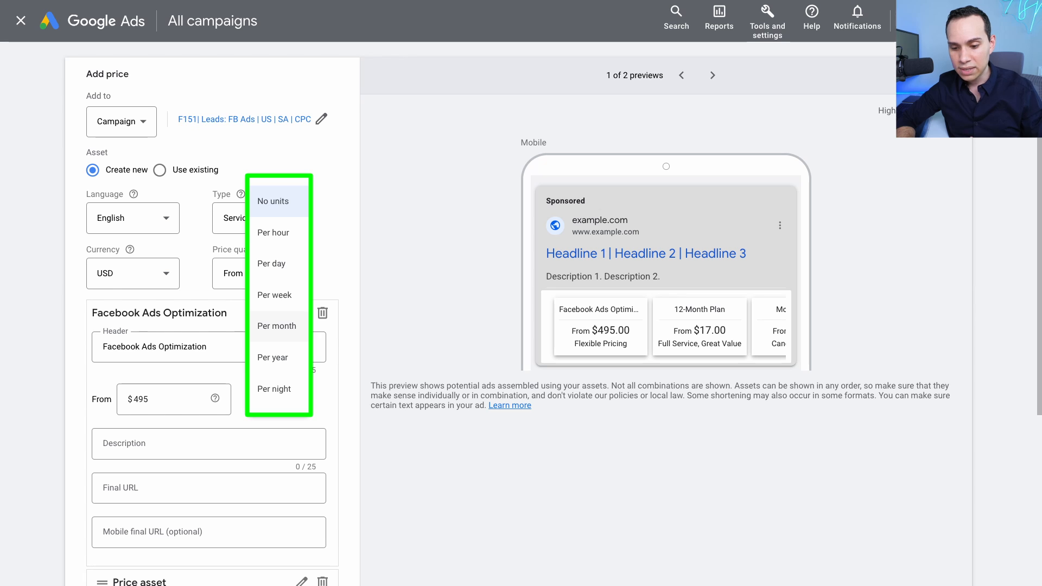
left_click(276, 326)
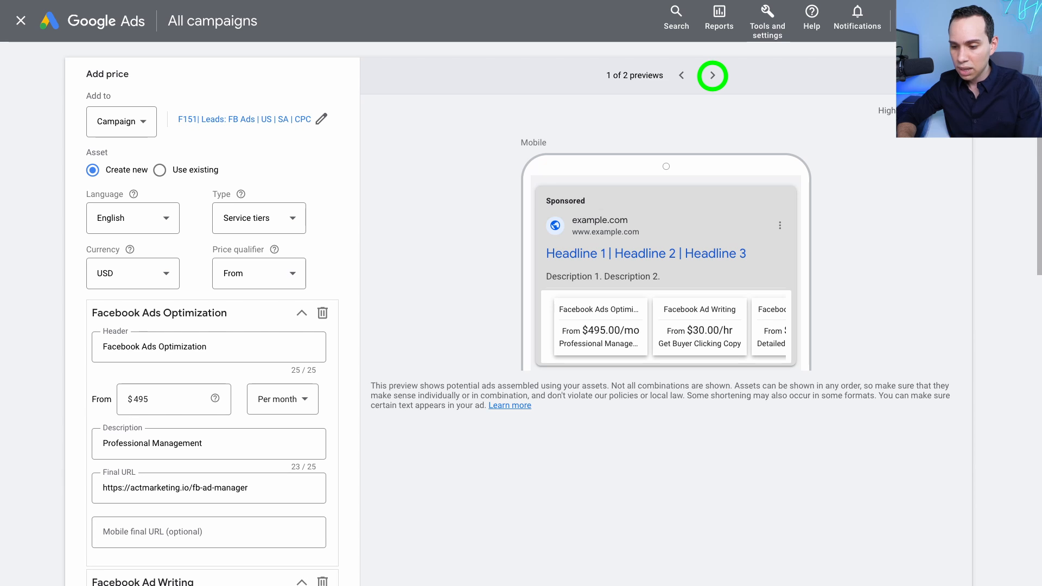
left_click(713, 75)
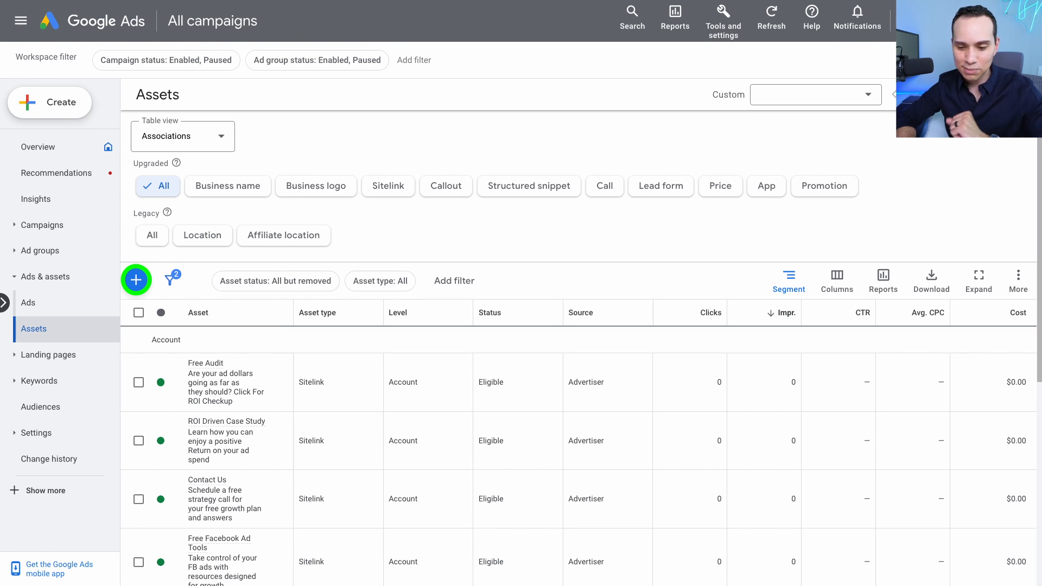
Step: Start a new promotion asset and assign it to the campaign "F151| Leads: FB Ads | US | SA | CPC"
left_click(136, 281)
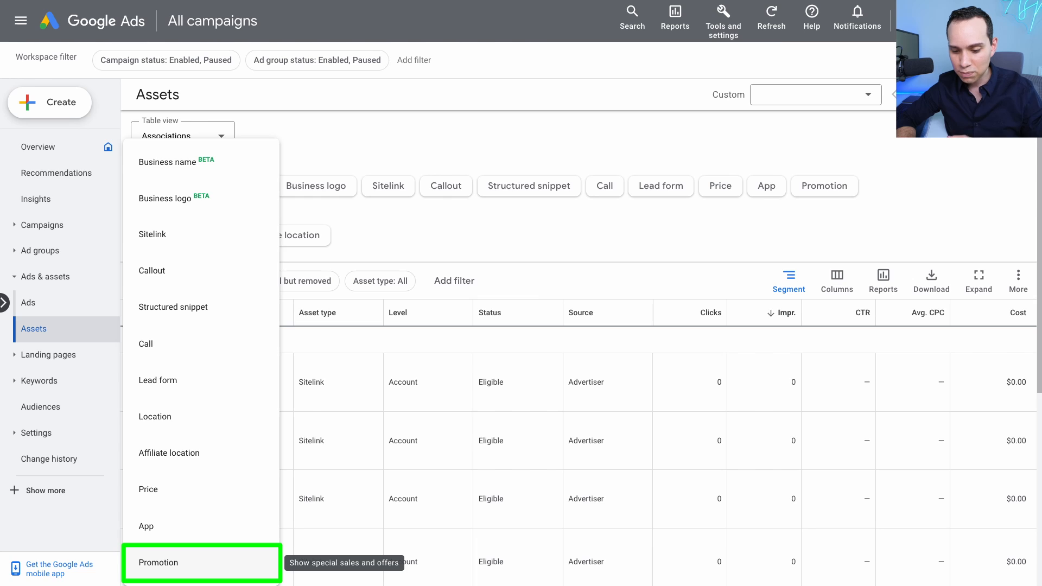
left_click(158, 562)
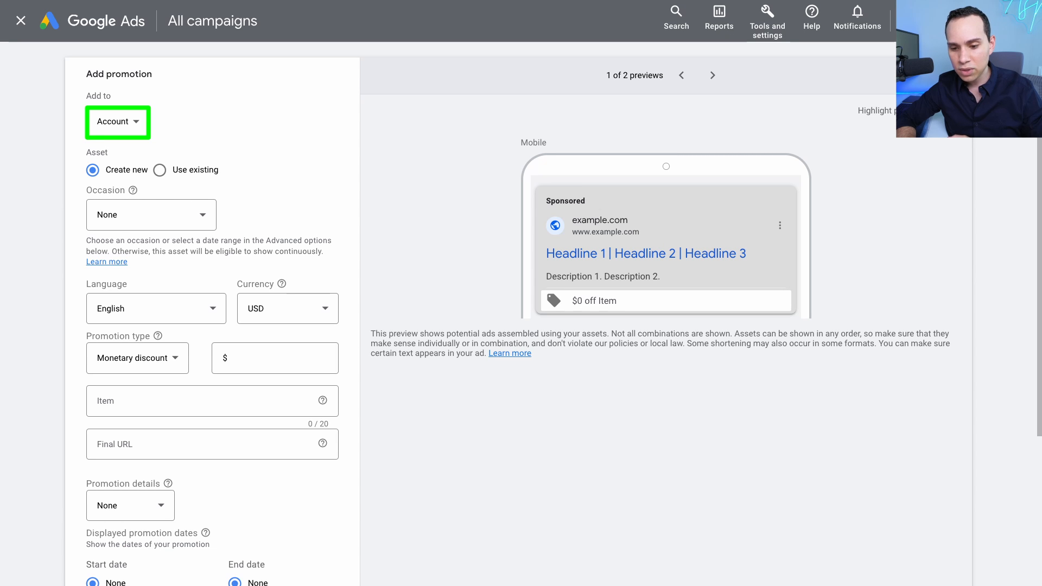
left_click(118, 122)
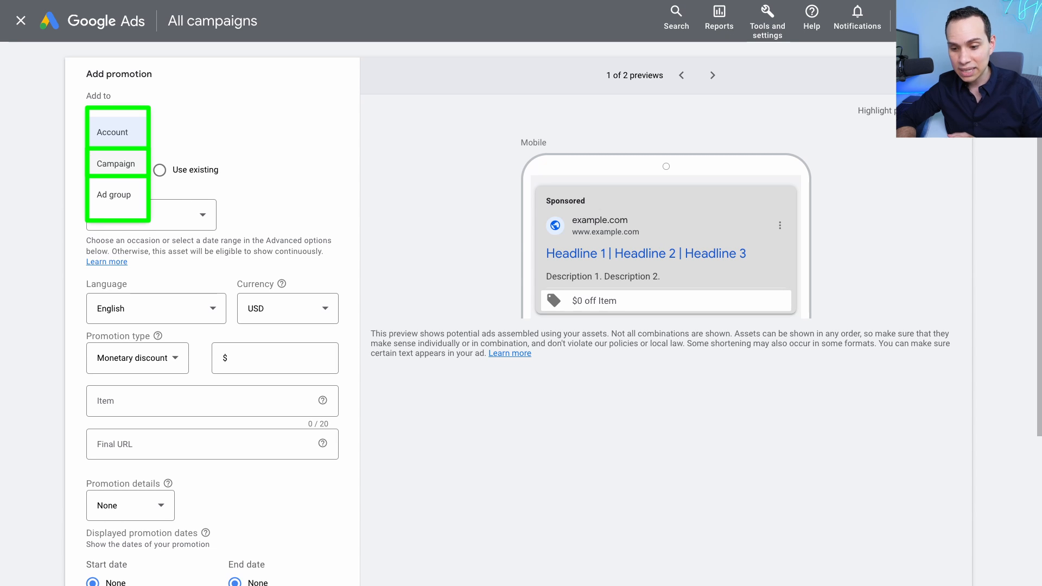
left_click(116, 164)
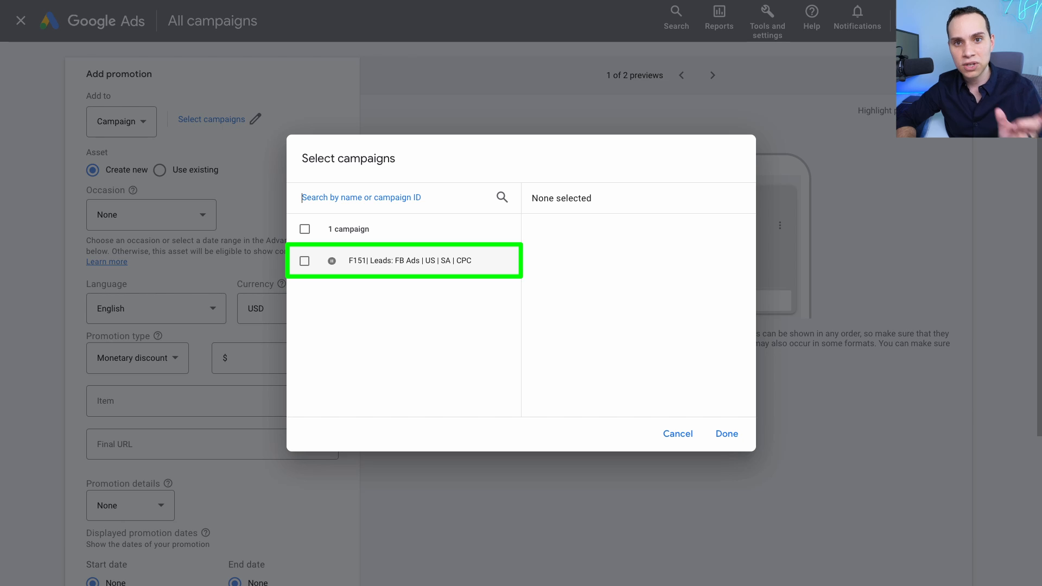
left_click(304, 261)
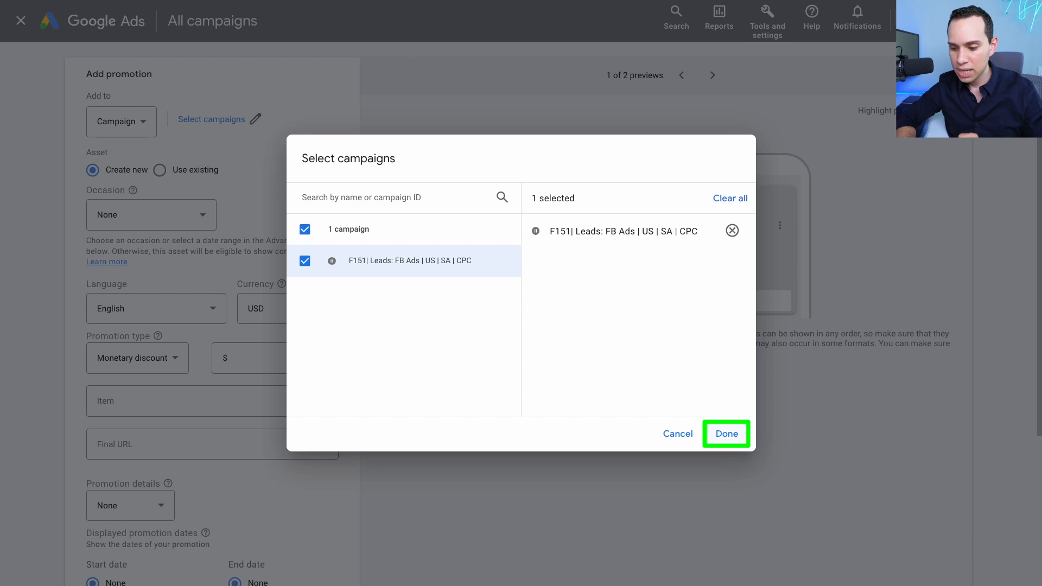
left_click(727, 434)
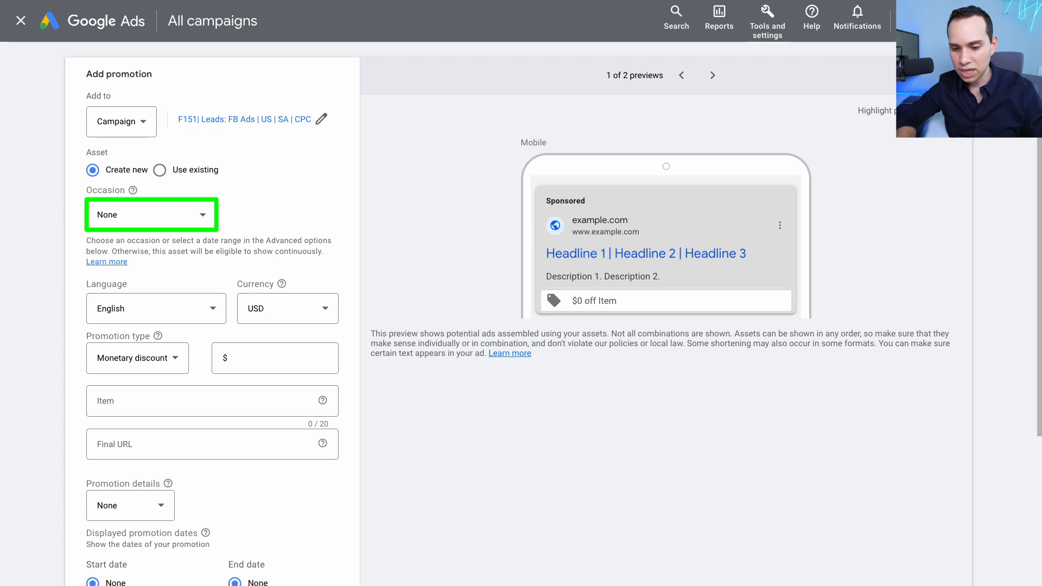
Step: Keep the promotion's occasion at None and set an up to percent discount of 70% on the item "Mens Watch Overstock", including its final URL
left_click(152, 215)
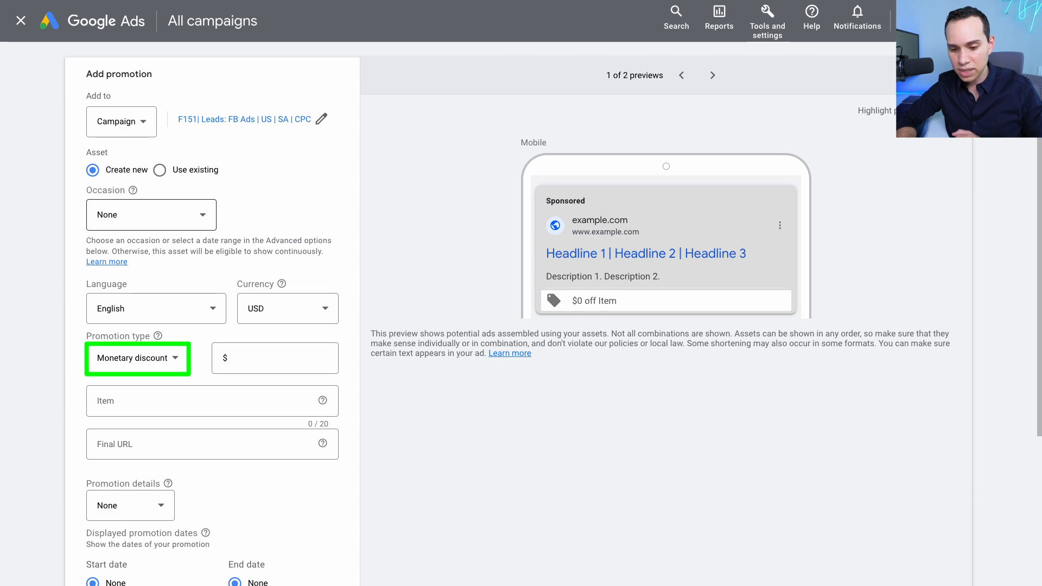
left_click(138, 358)
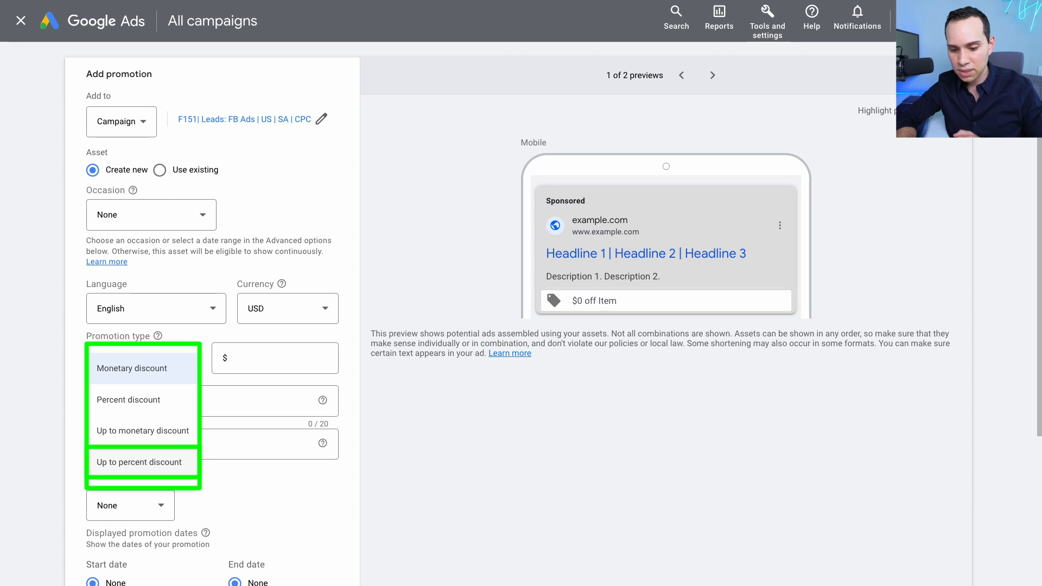
left_click(139, 462)
left_click(275, 358)
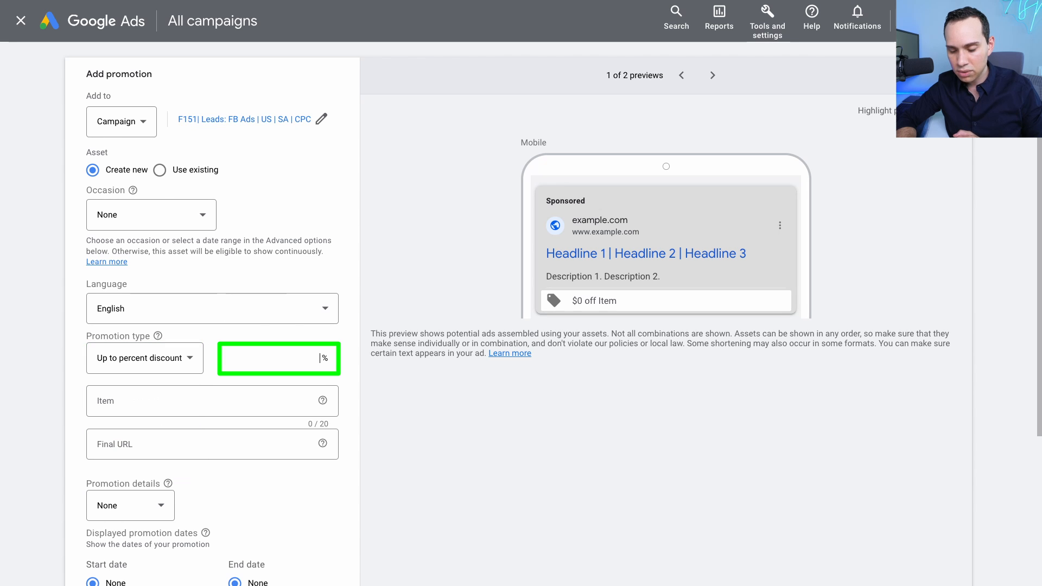
type("70")
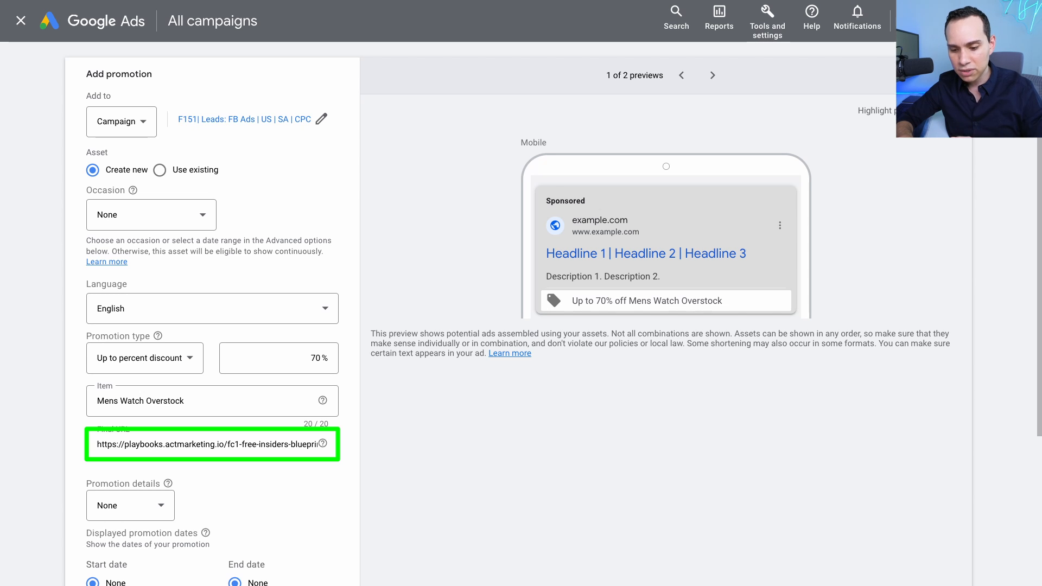
Step: Set the promotion details to a promo code, "Overclock 79"
left_click(131, 505)
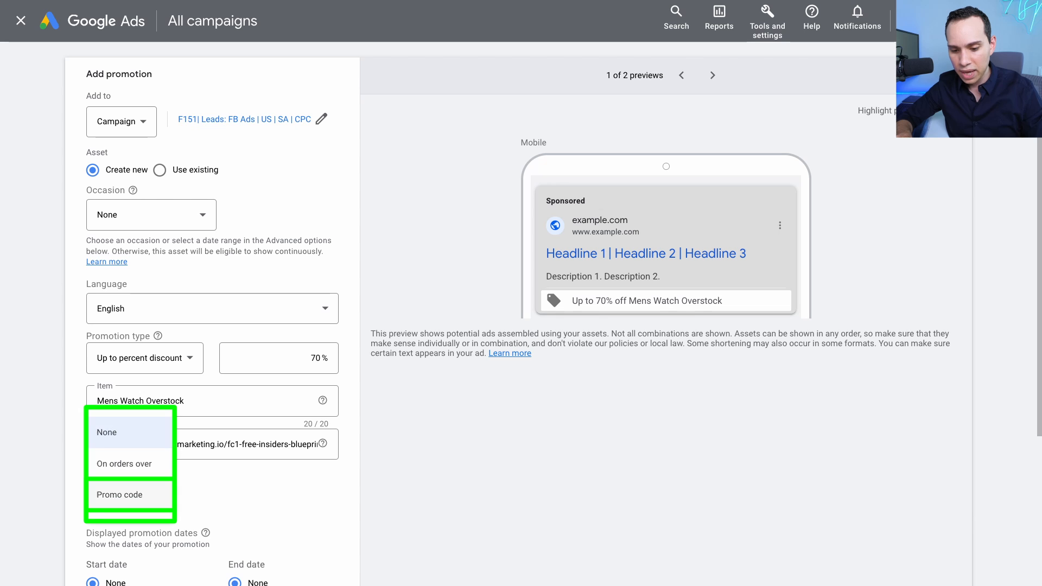
left_click(120, 494)
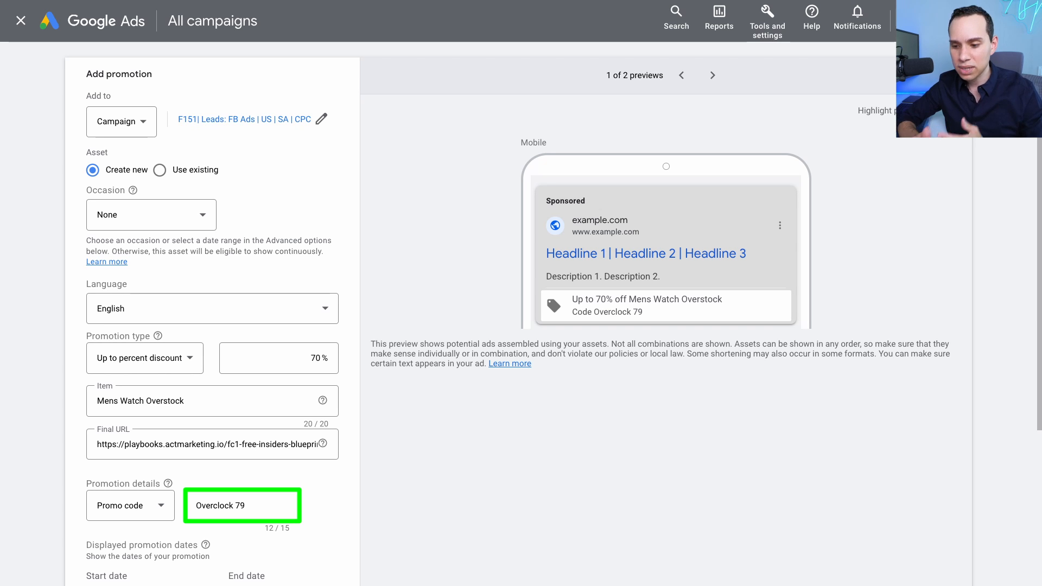
scroll(212, 315, "down", 8)
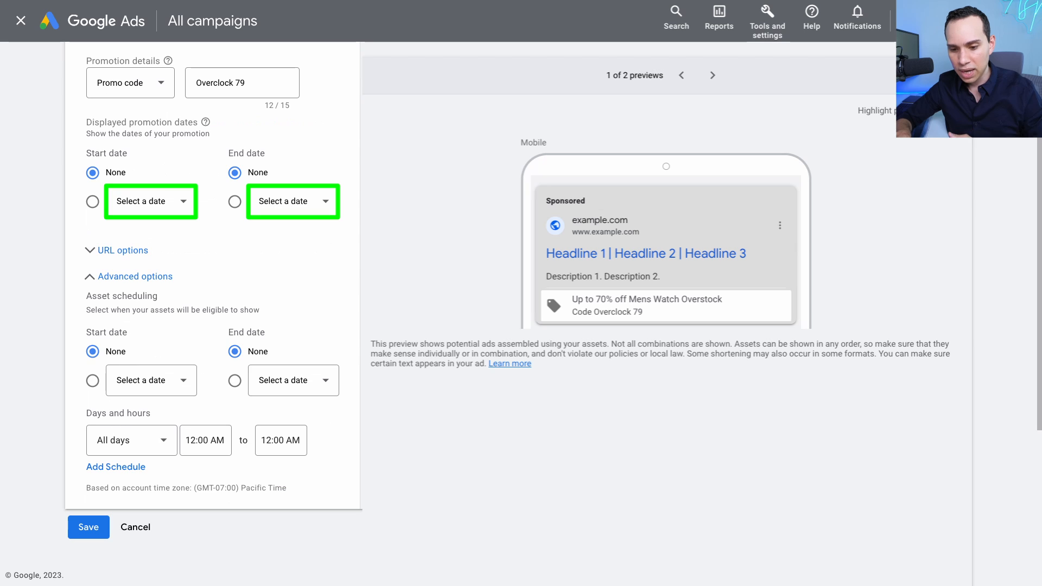